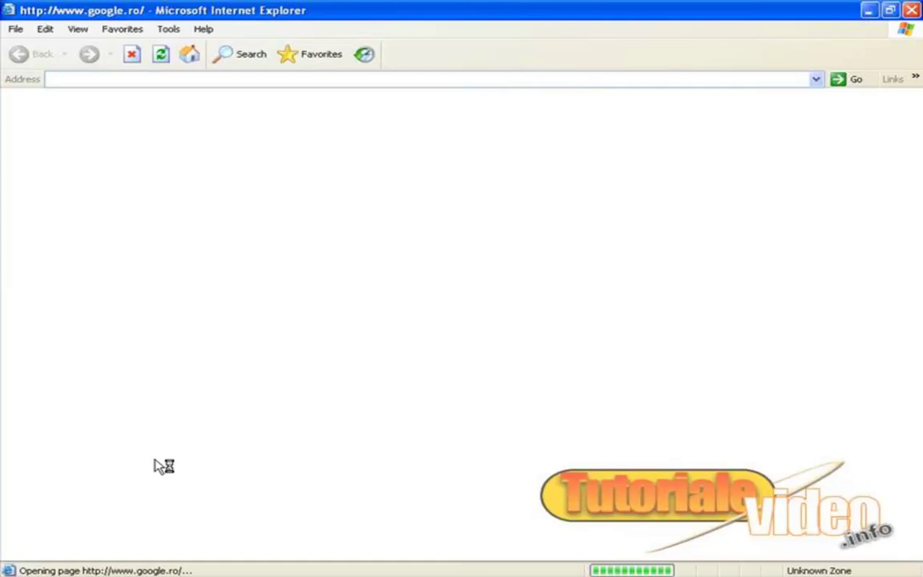
# Search Google for wamp and open the WampServer website from the results.
pyautogui.click(186, 79)
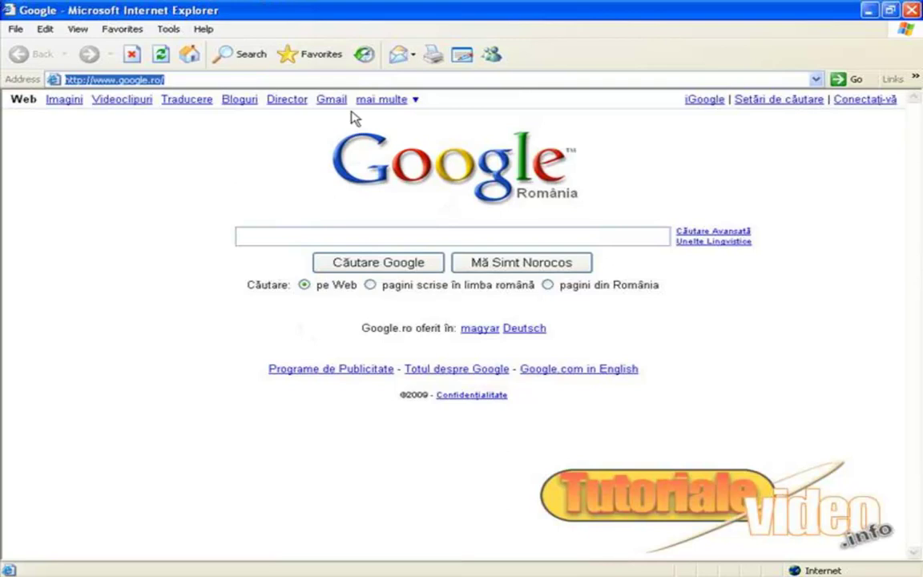
pyautogui.moveTo(175, 80); pyautogui.dragTo(61, 80)
pyautogui.click(174, 80)
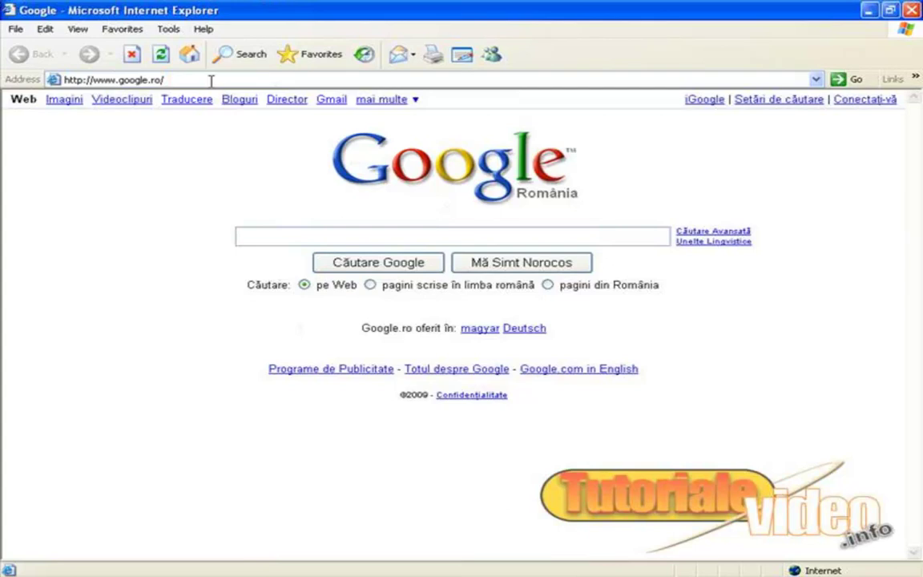
pyautogui.click(401, 235)
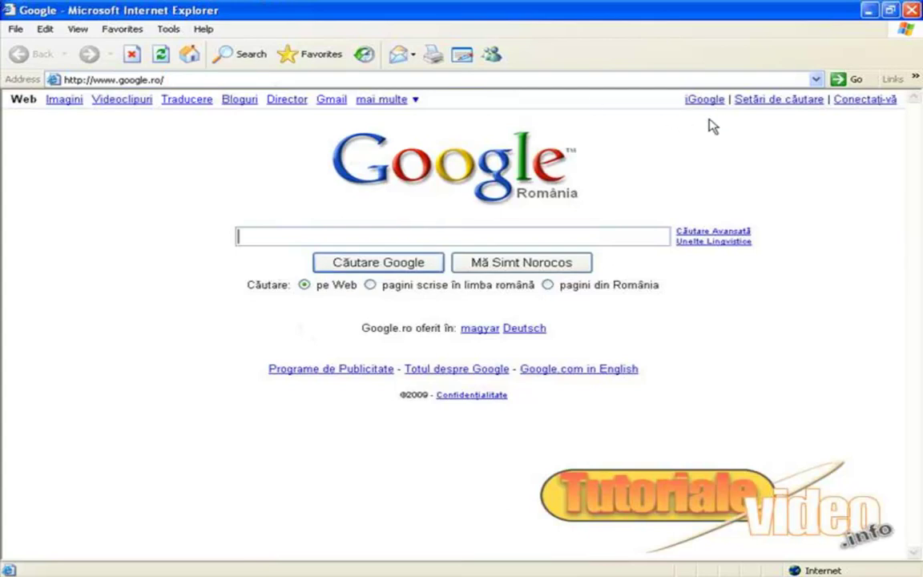
pyautogui.write('wamp')
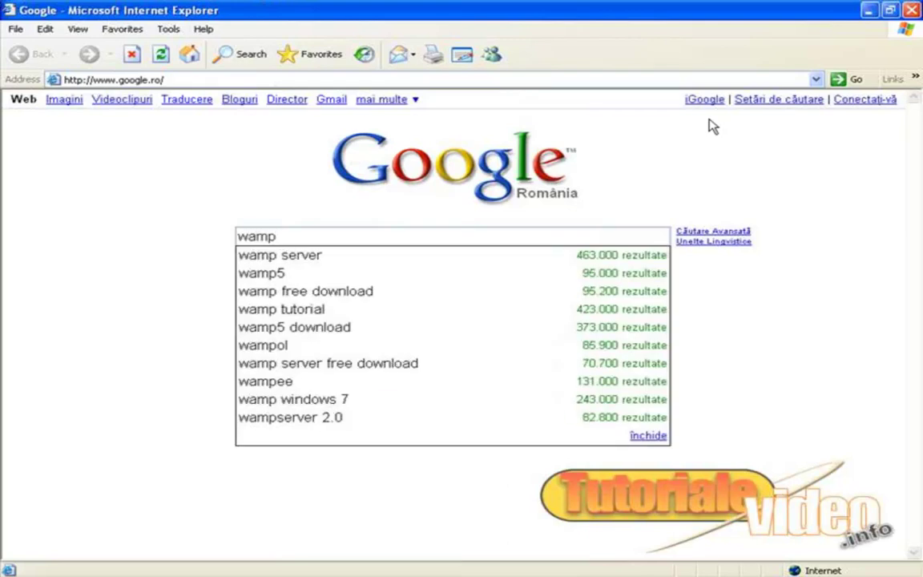
pyautogui.press('Return')
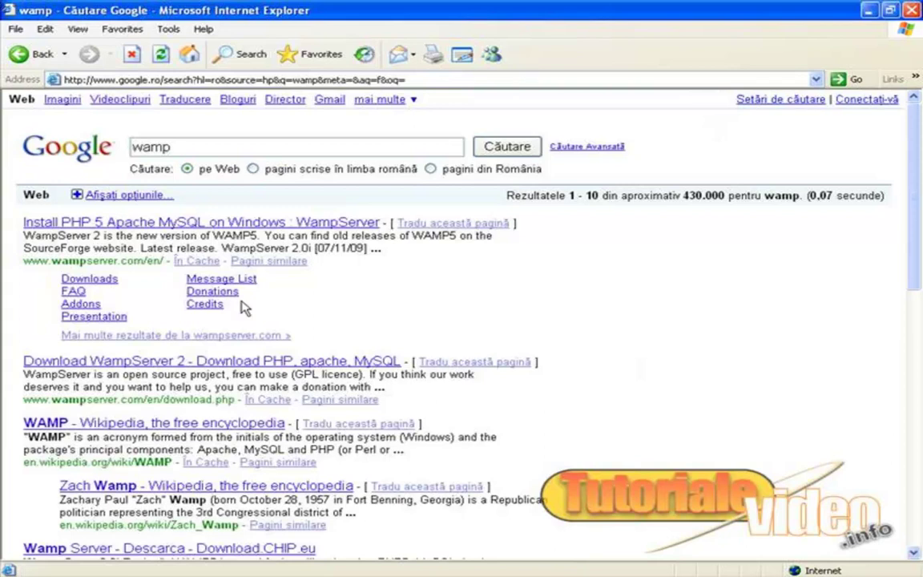
pyautogui.click(213, 223)
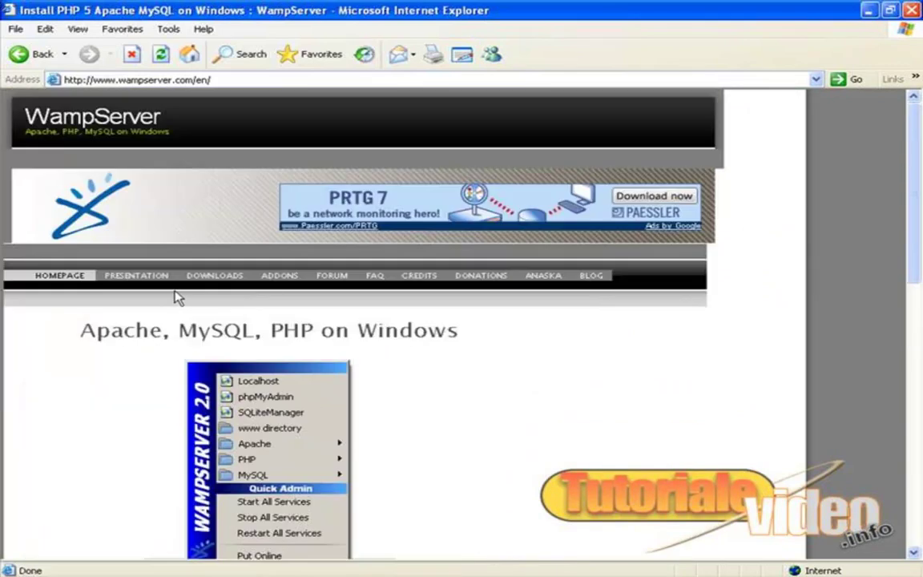
# Try to download WampServer 2.0i from the website's downloads page.
pyautogui.click(214, 275)
pyautogui.scroll(-5, 214, 287)
pyautogui.scroll(-4, 318, 293)
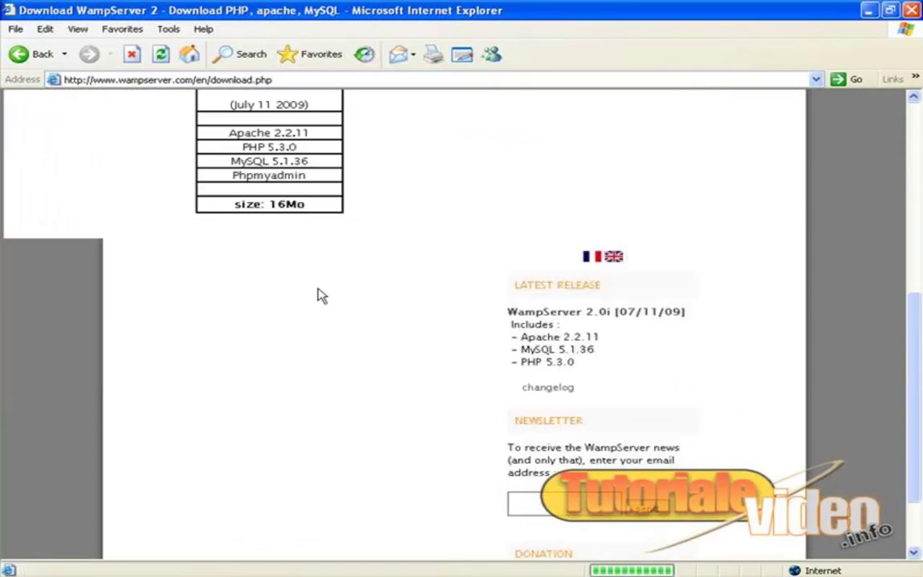
pyautogui.scroll(2, 261, 299)
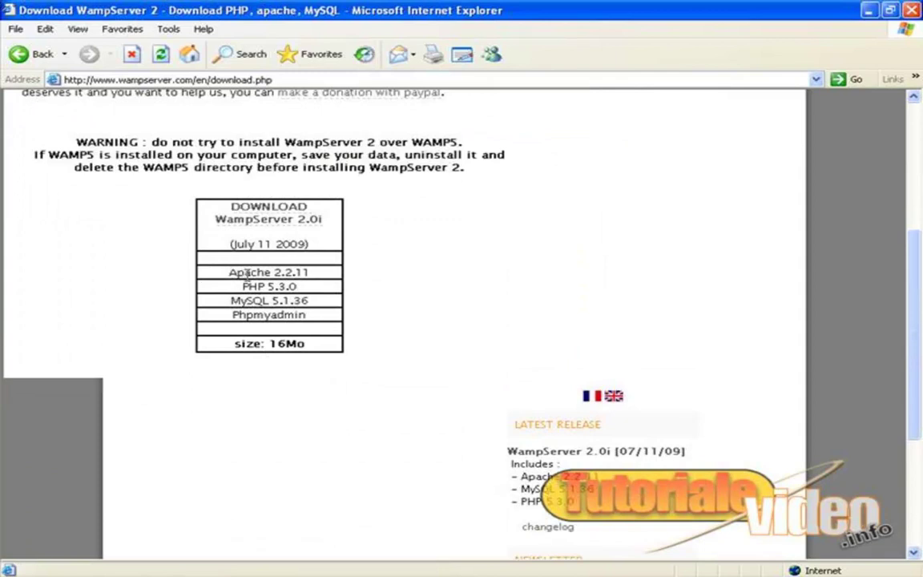
pyautogui.scroll(5, 238, 281)
pyautogui.scroll(-2, 290, 247)
pyautogui.scroll(-4, 517, 318)
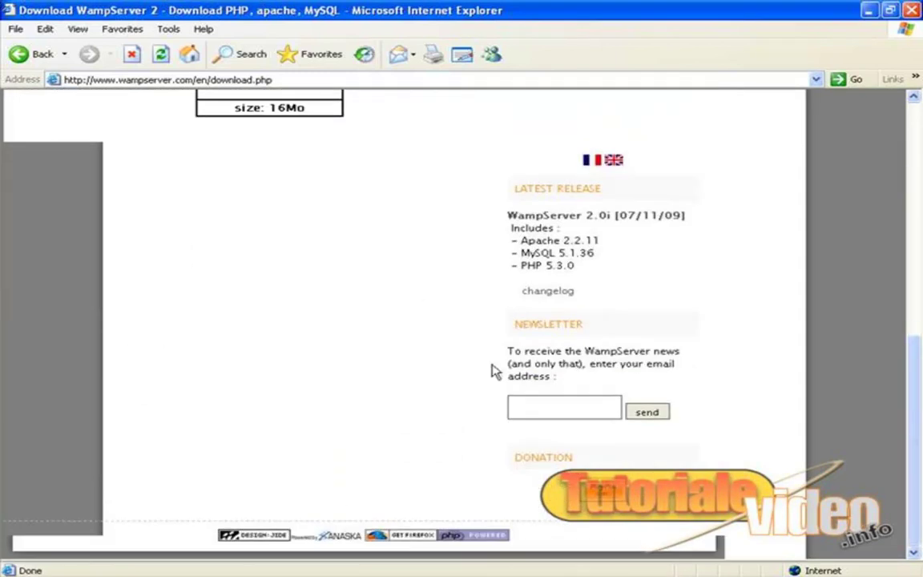
pyautogui.scroll(4, 164, 344)
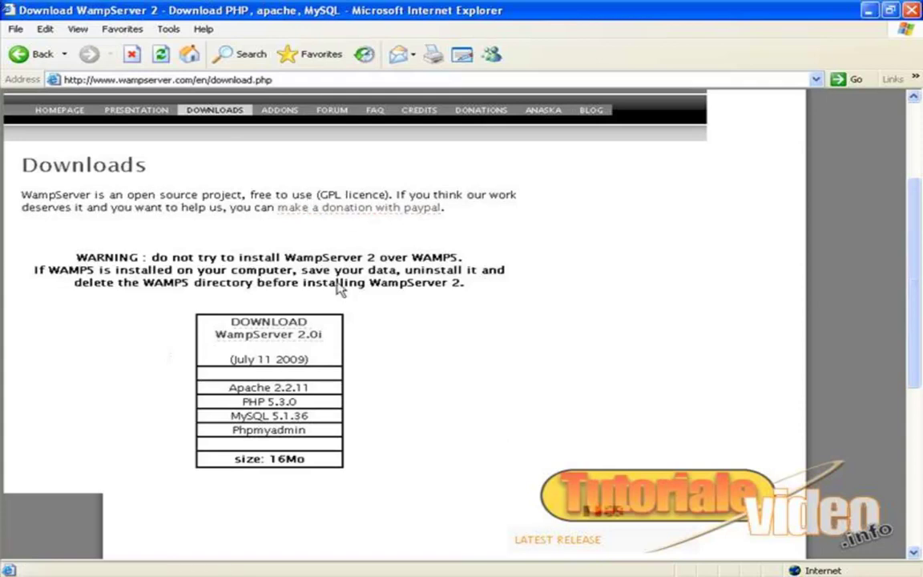
pyautogui.click(261, 340)
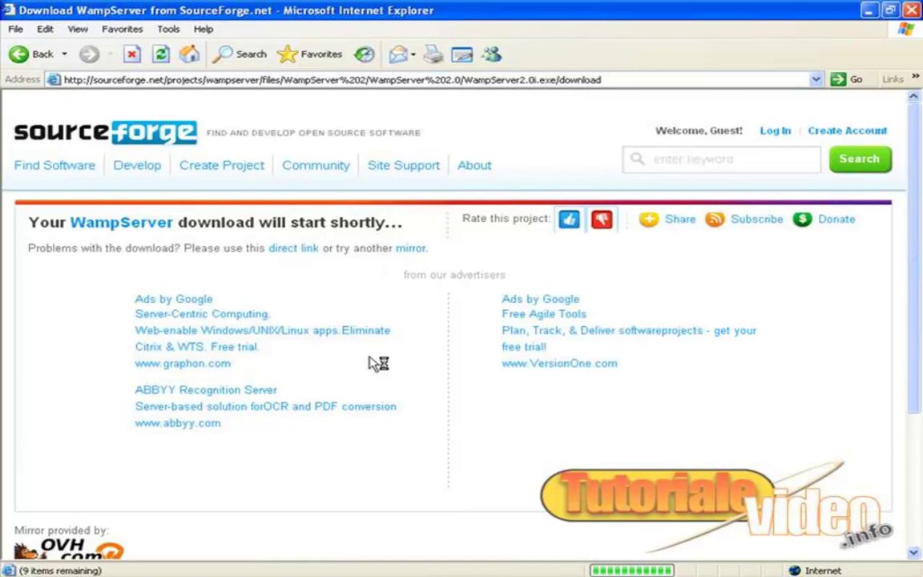
pyautogui.click(478, 373)
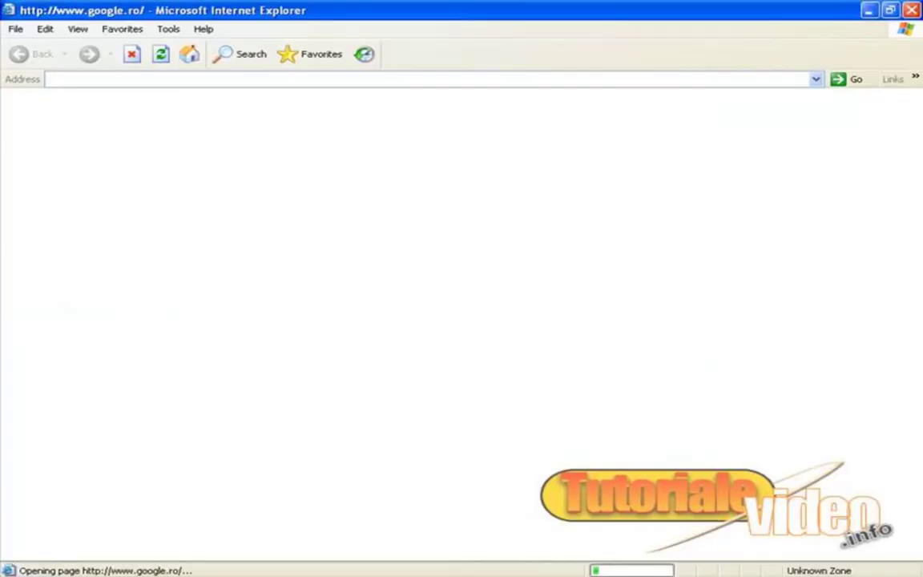
# Search Google for wamp again and reopen the WampServer website.
pyautogui.write('wamp')
pyautogui.press('Return')
pyautogui.click(193, 222)
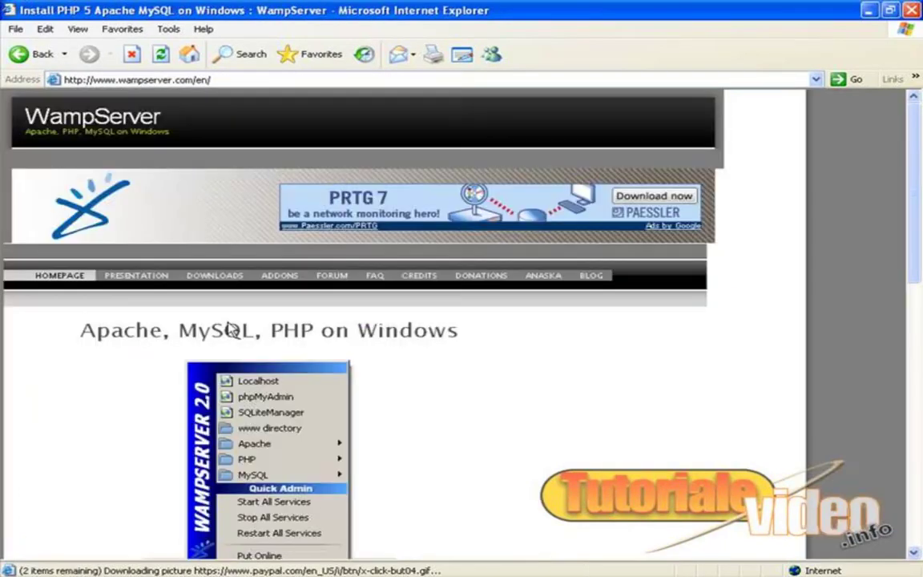
# Retry the WampServer 2.0i download, using the direct link on the SourceForge page.
pyautogui.click(220, 276)
pyautogui.scroll(-5, 240, 336)
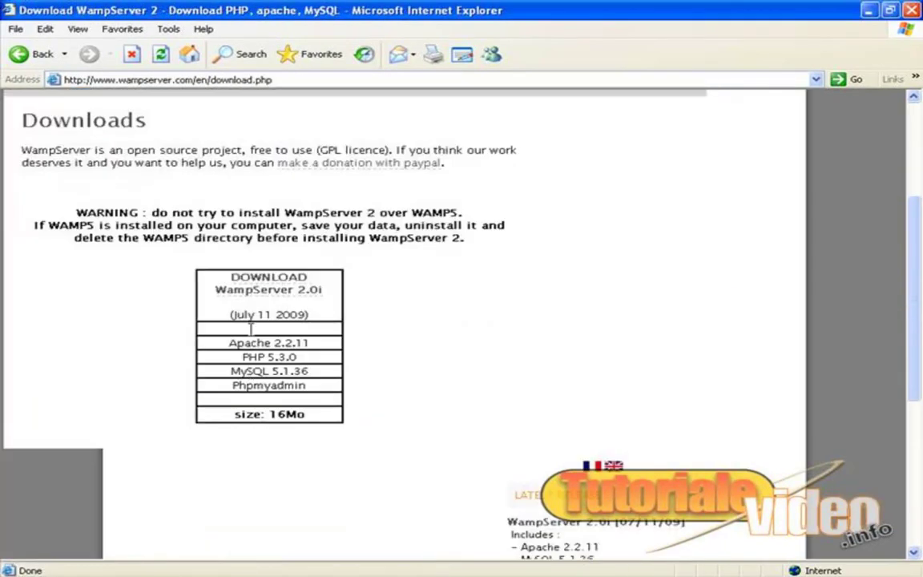
pyautogui.click(250, 287)
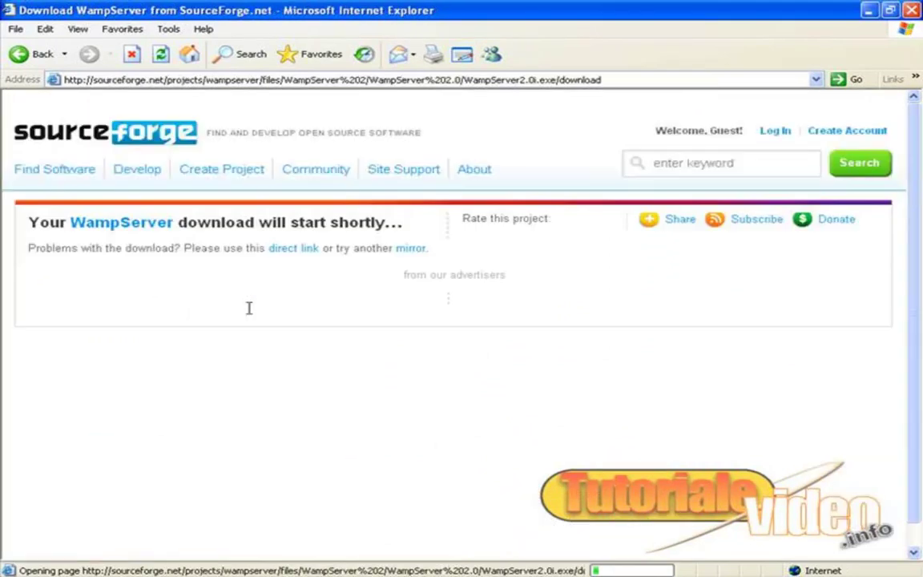
pyautogui.click(303, 250)
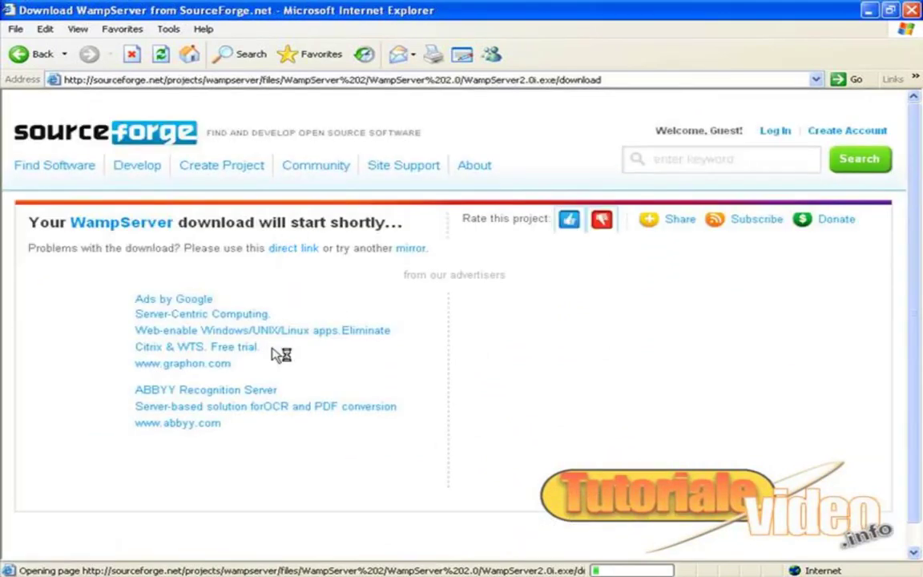
pyautogui.click(615, 373)
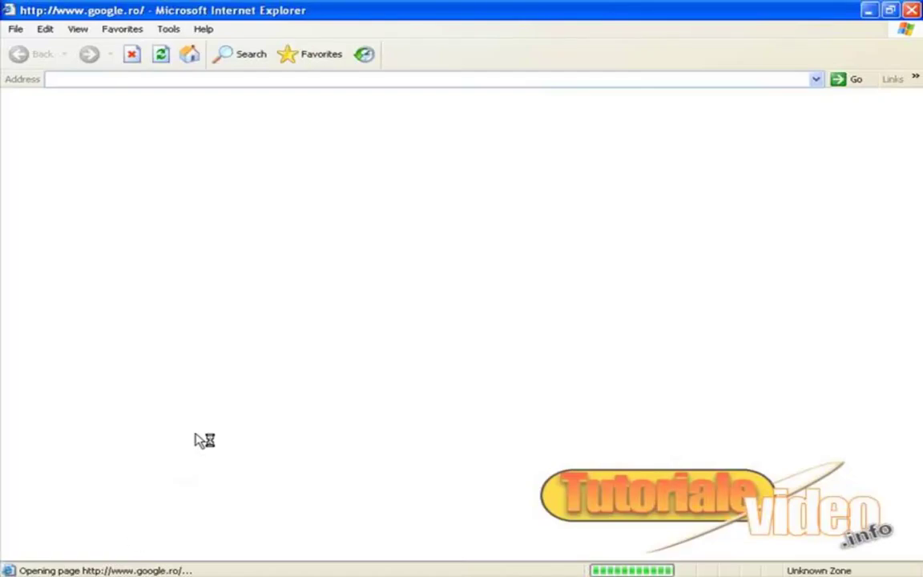
# Search Google for firefox and open Mozilla's Firefox web browser page.
pyautogui.click(211, 80)
pyautogui.click(348, 231)
pyautogui.write('firefox')
pyautogui.press('Return')
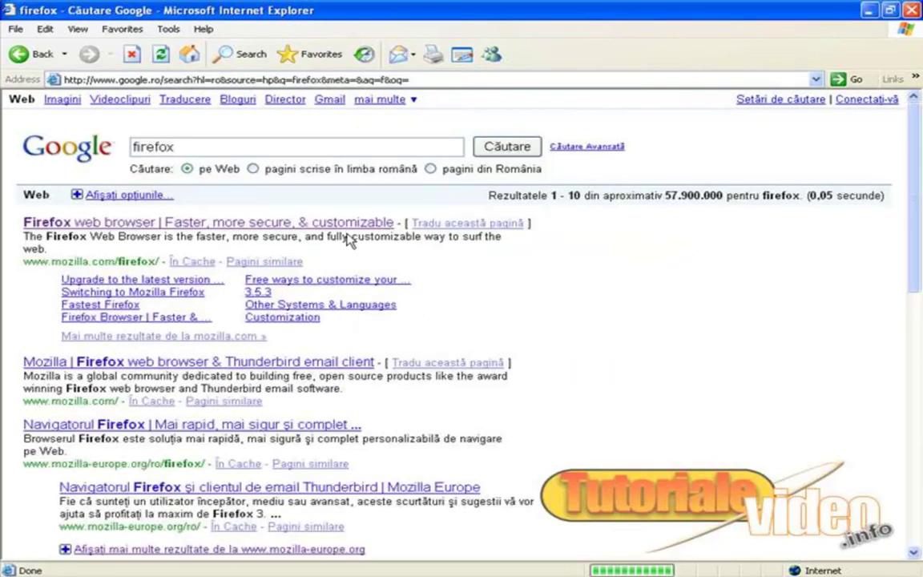
pyautogui.click(176, 222)
pyautogui.press('super')
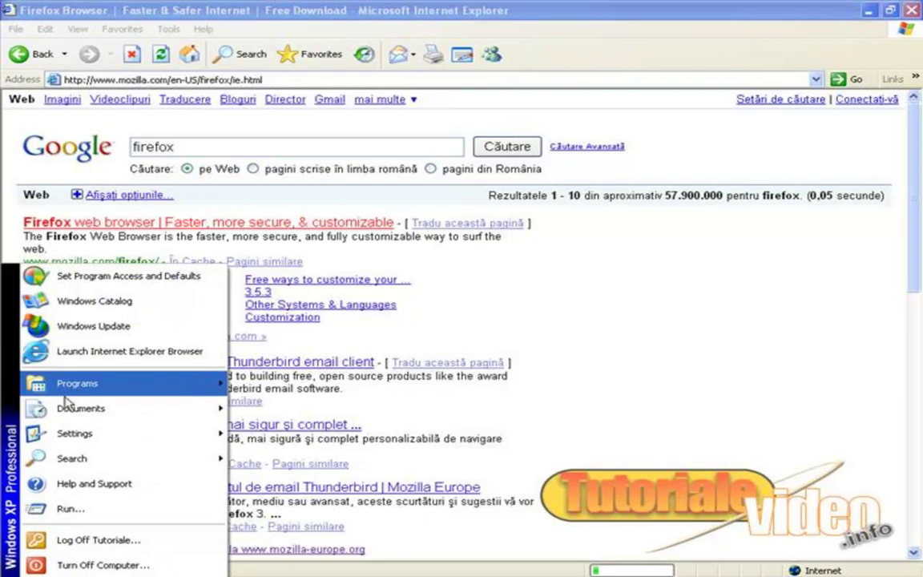
pyautogui.moveTo(96, 384)
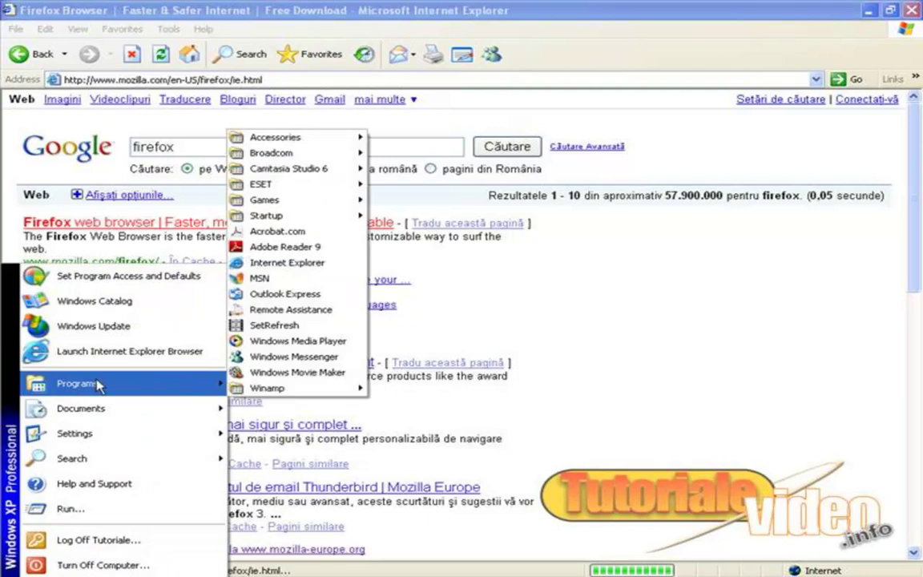
pyautogui.click(386, 18)
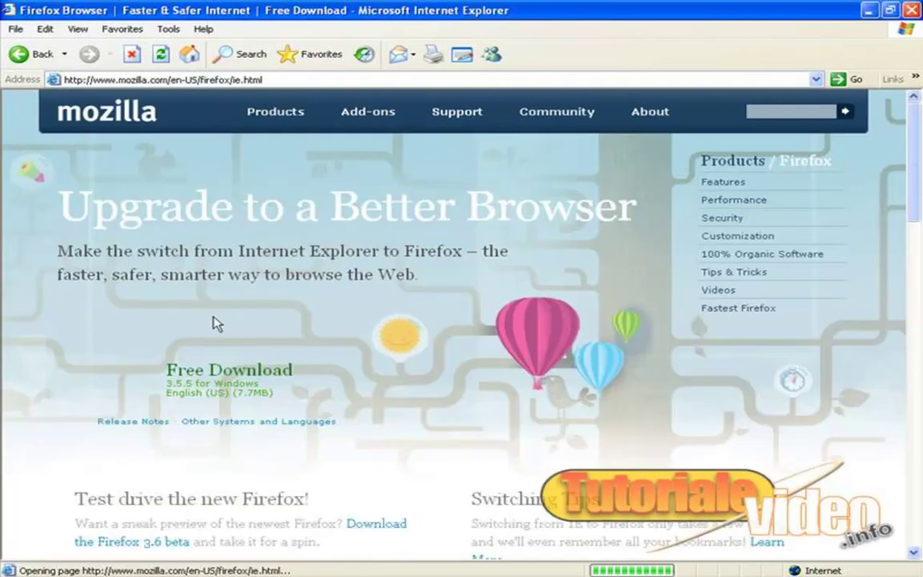
# Download the free Firefox 3.5.5 for Windows setup file, choosing to run it rather than save it.
pyautogui.click(198, 346)
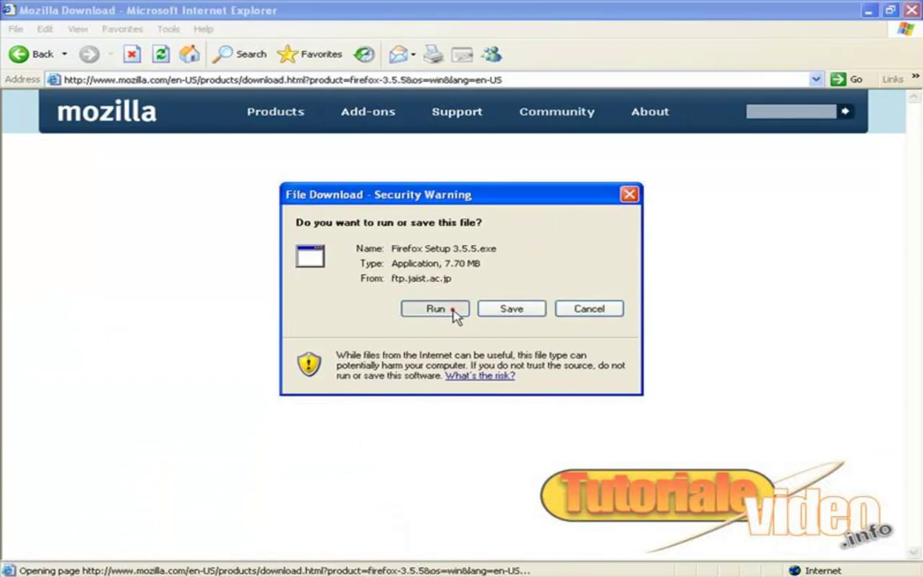
pyautogui.click(453, 313)
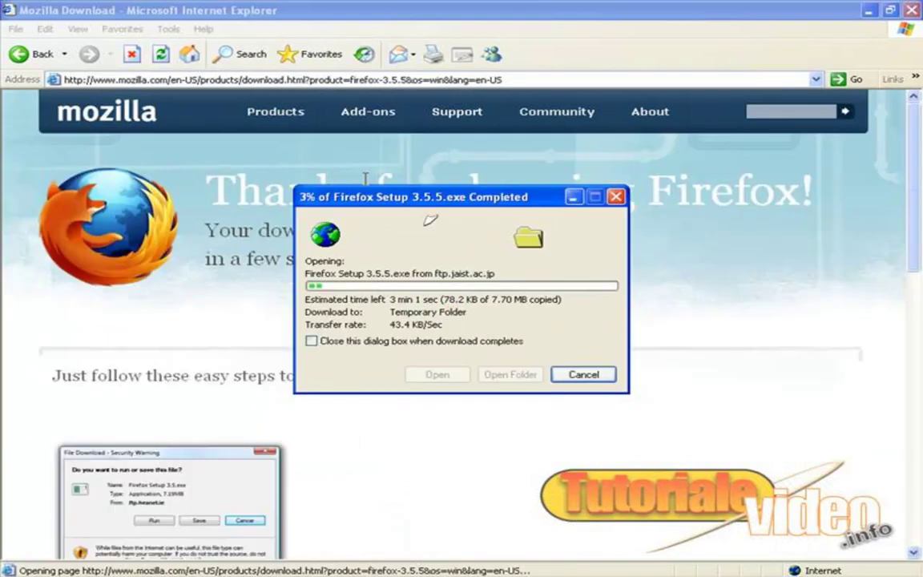
pyautogui.moveTo(429, 202); pyautogui.dragTo(499, 234)
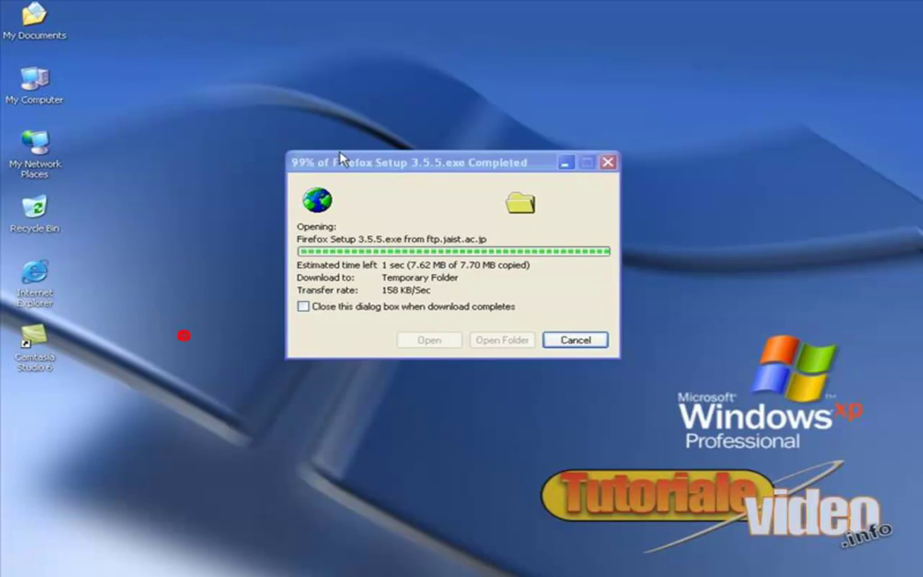
pyautogui.moveTo(467, 157); pyautogui.dragTo(615, 78)
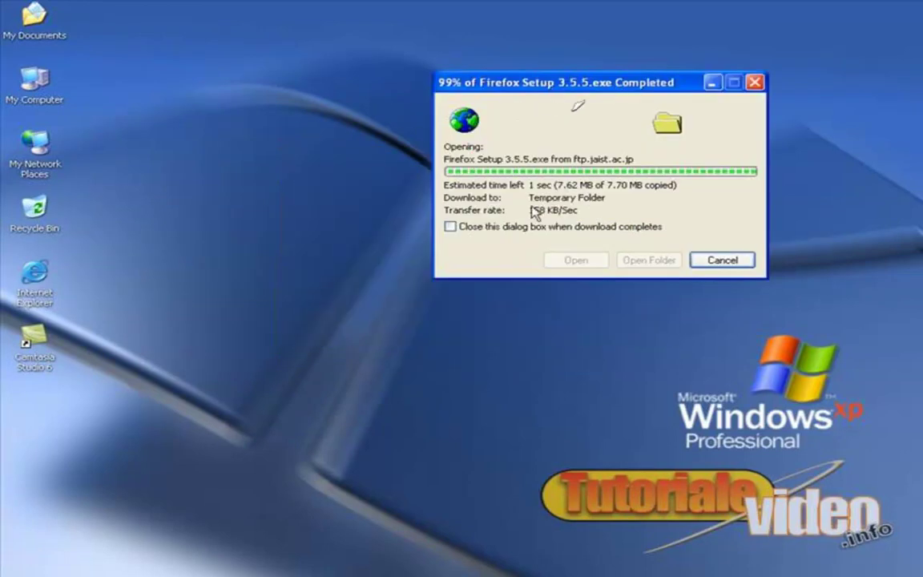
pyautogui.click(357, 394)
pyautogui.click(440, 369)
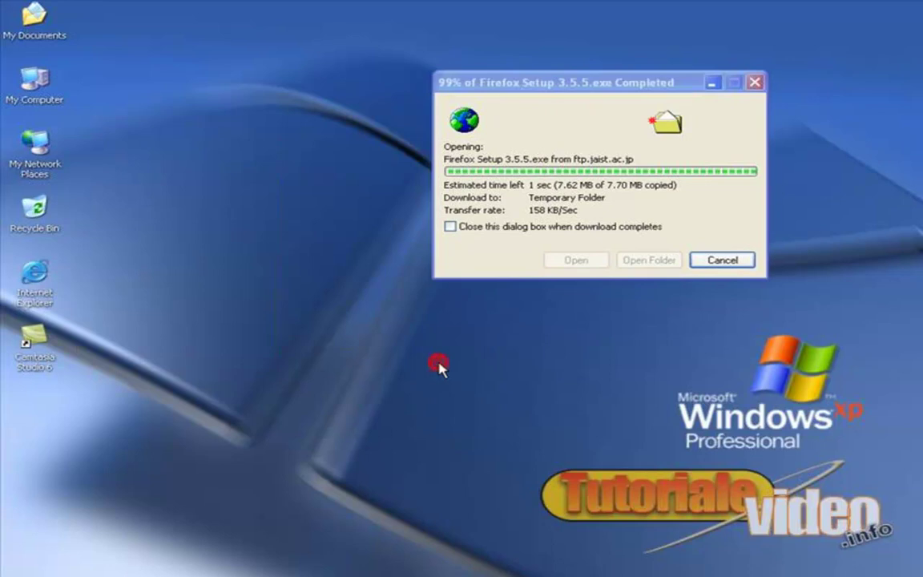
pyautogui.moveTo(582, 80); pyautogui.dragTo(270, 43)
pyautogui.click(274, 346)
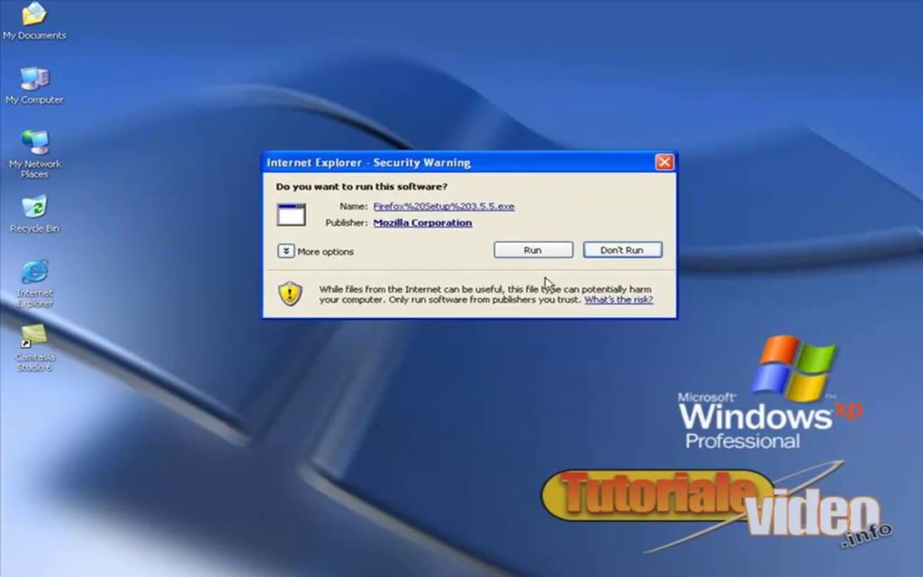
# Allow the Firefox installer to run, install Firefox with the default options and launch it on completion.
pyautogui.click(531, 250)
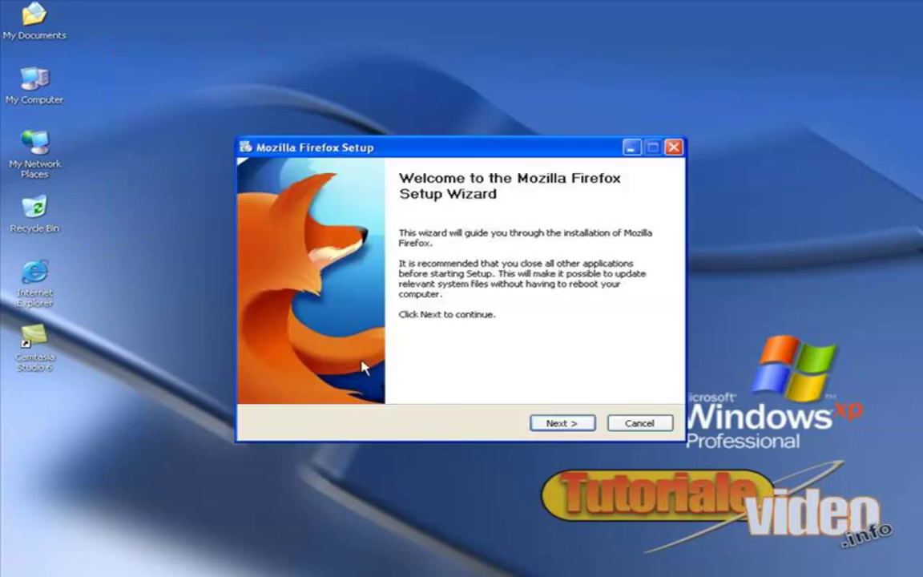
pyautogui.click(572, 422)
pyautogui.click(555, 424)
pyautogui.click(562, 423)
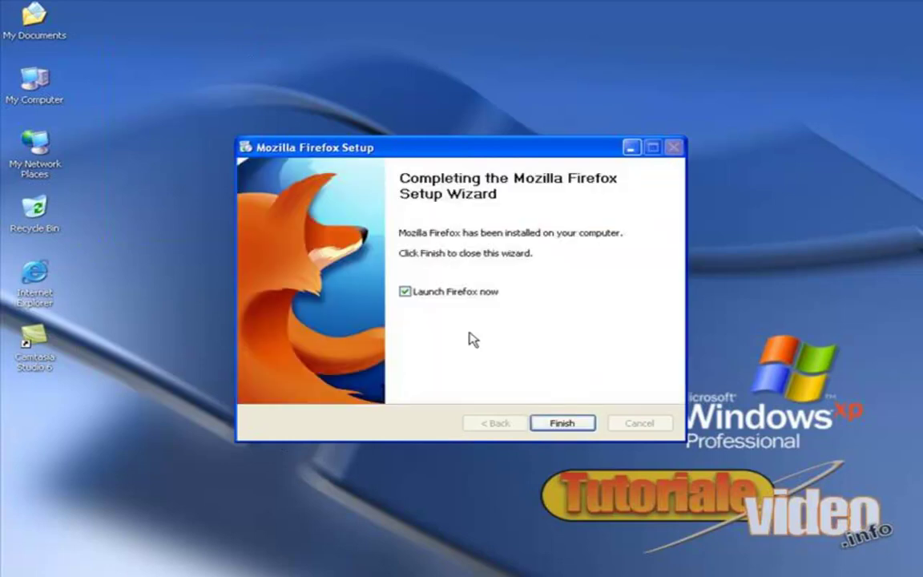
pyautogui.click(565, 427)
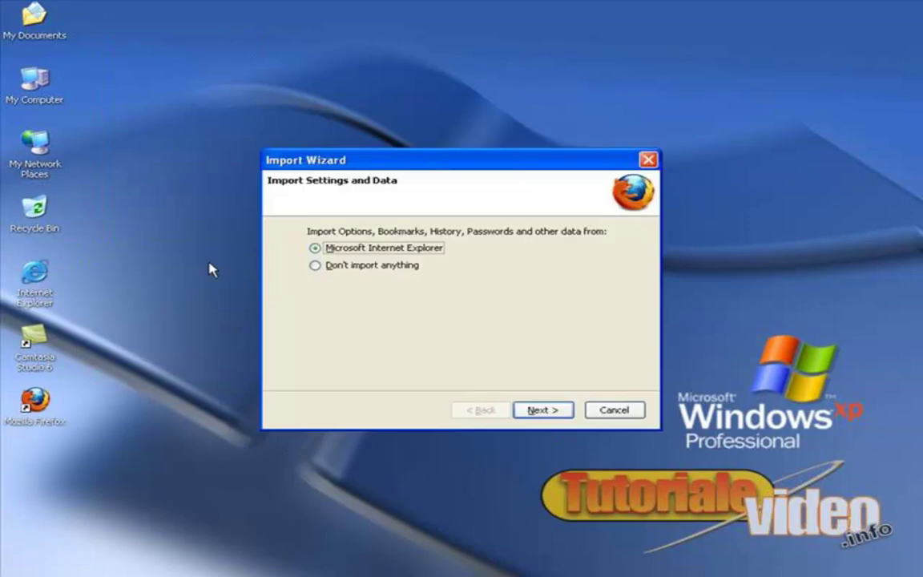
# Skip importing any data from Internet Explorer and maximize the new Firefox window.
pyautogui.click(345, 266)
pyautogui.click(542, 411)
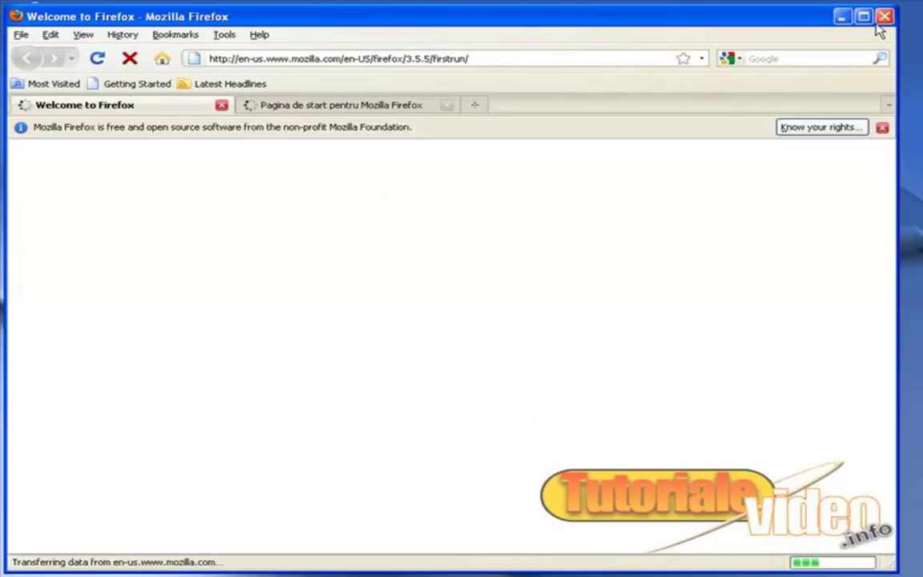
pyautogui.click(863, 17)
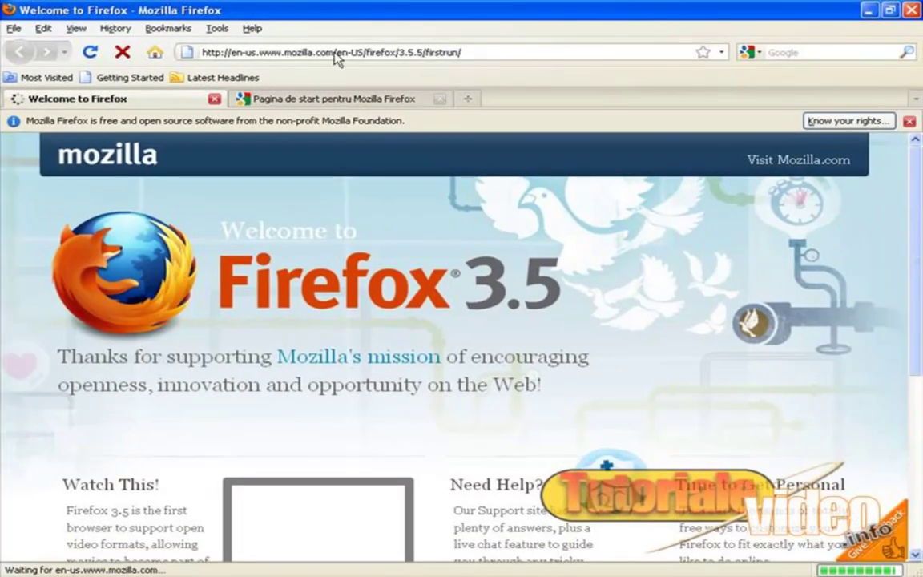
pyautogui.click(338, 57)
pyautogui.write('www.google.ro')
pyautogui.press('Return')
pyautogui.write('wa,p')
pyautogui.press('Return')
pyautogui.click(151, 187)
pyautogui.write('mp')
pyautogui.press('Return')
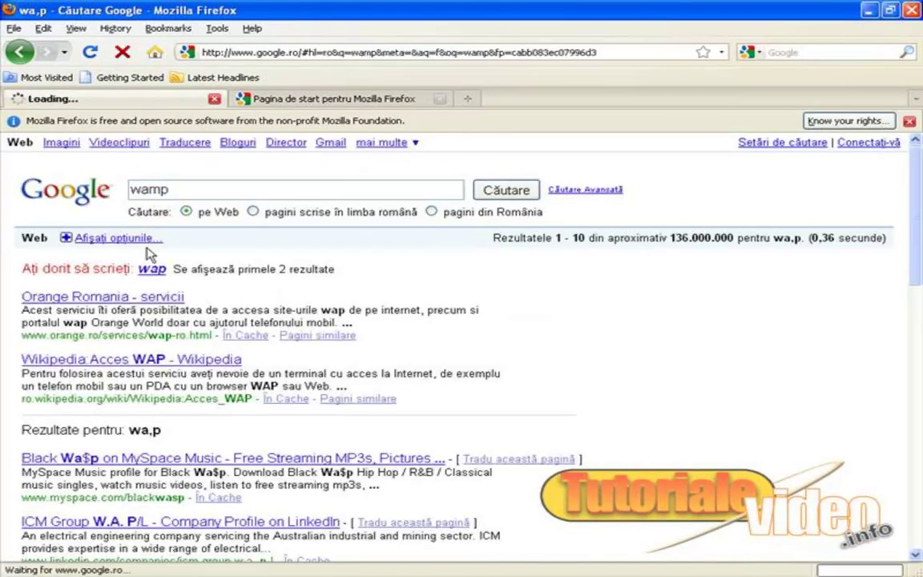
pyautogui.click(147, 266)
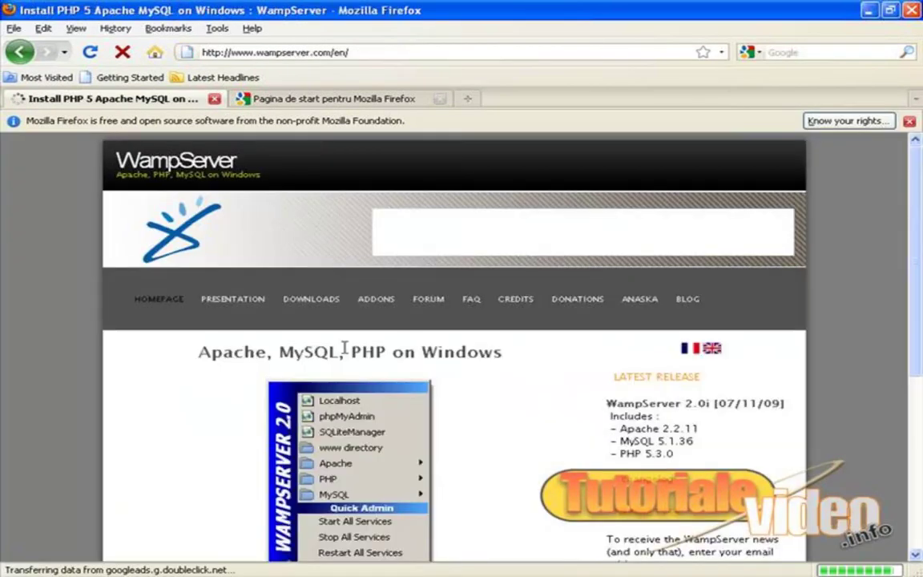
# Start the WampServer 2.0i download from the website's downloads page.
pyautogui.scroll(-3, 339, 275)
pyautogui.click(313, 255)
pyautogui.scroll(-5, 321, 288)
pyautogui.click(333, 315)
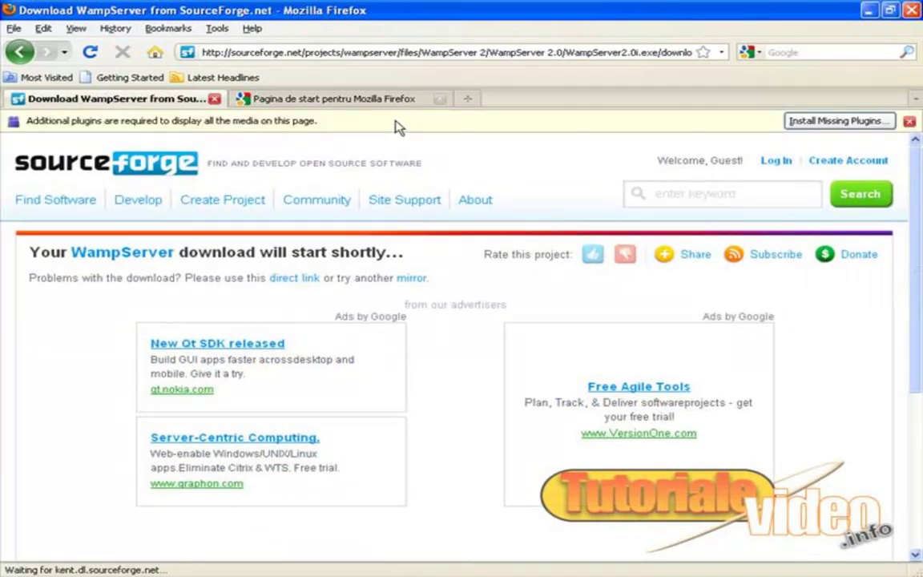
# Start installing the missing Adobe Flash Player 10.0.32 plugin offered on the SourceForge download page.
pyautogui.click(801, 121)
pyautogui.click(381, 267)
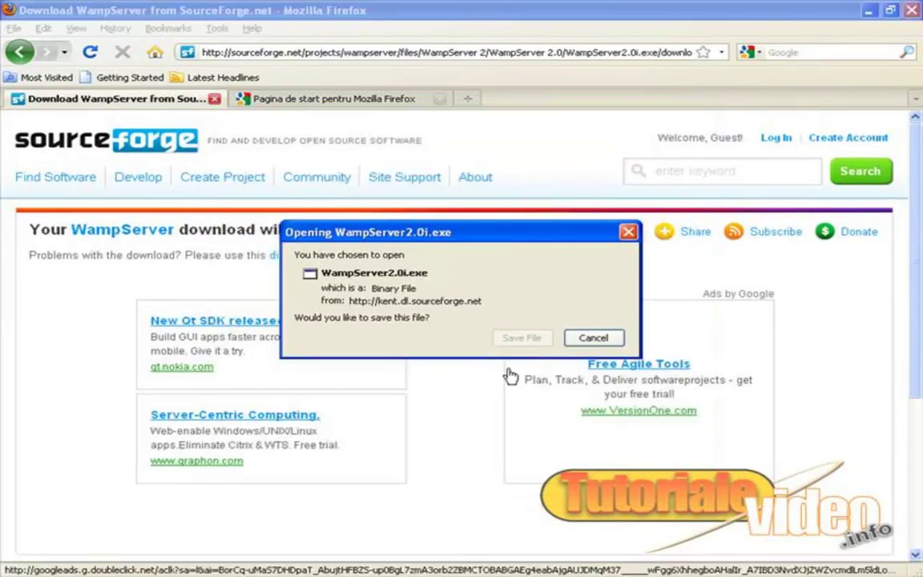
pyautogui.moveTo(415, 232); pyautogui.dragTo(366, 178)
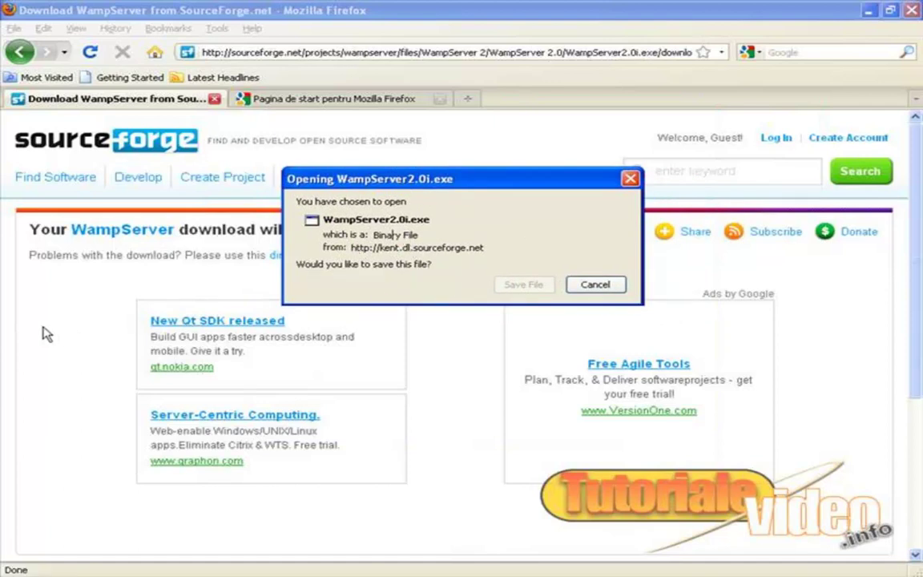
pyautogui.click(589, 453)
pyautogui.click(292, 397)
pyautogui.click(599, 457)
# Save WampServer2.0i.exe to the computer and check its progress in the Downloads window.
pyautogui.click(513, 282)
pyautogui.moveTo(165, 20); pyautogui.dragTo(365, 88)
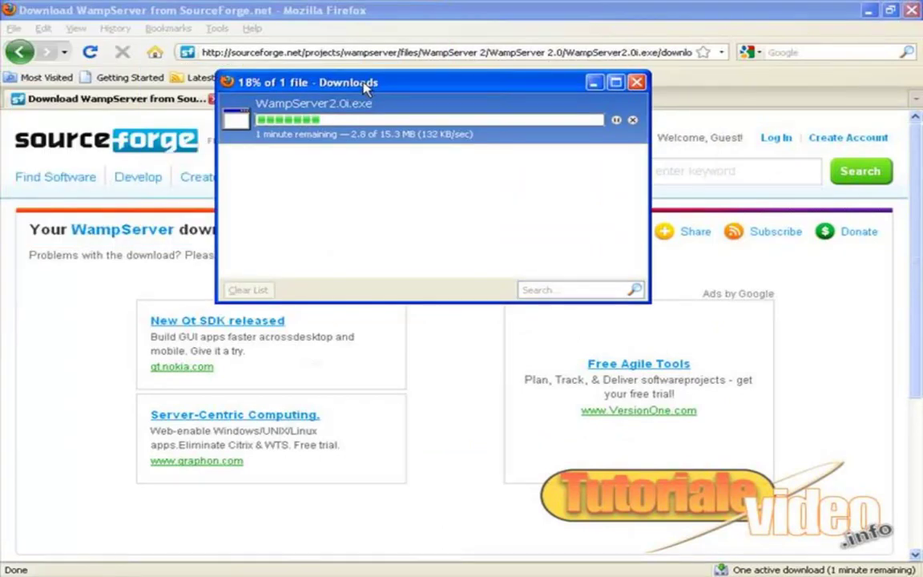
pyautogui.hotkey('ctrl', 'w')
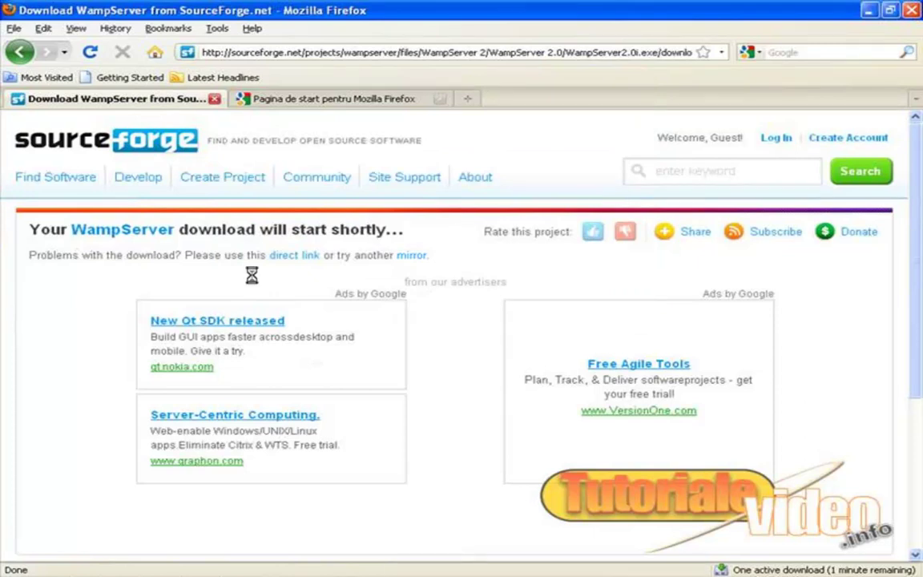
pyautogui.hotkey('ctrl', 'j')
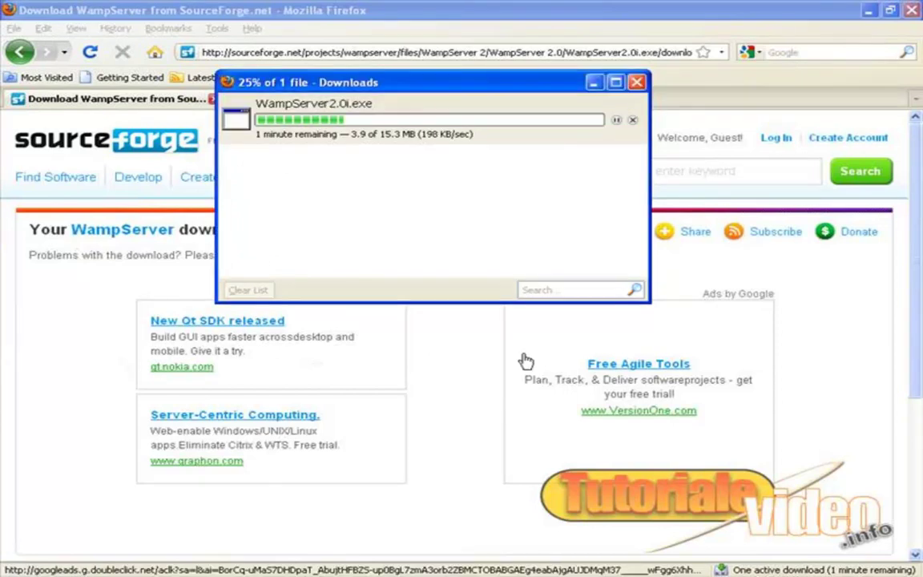
pyautogui.click(920, 253)
pyautogui.moveTo(920, 253); pyautogui.dragTo(875, 191)
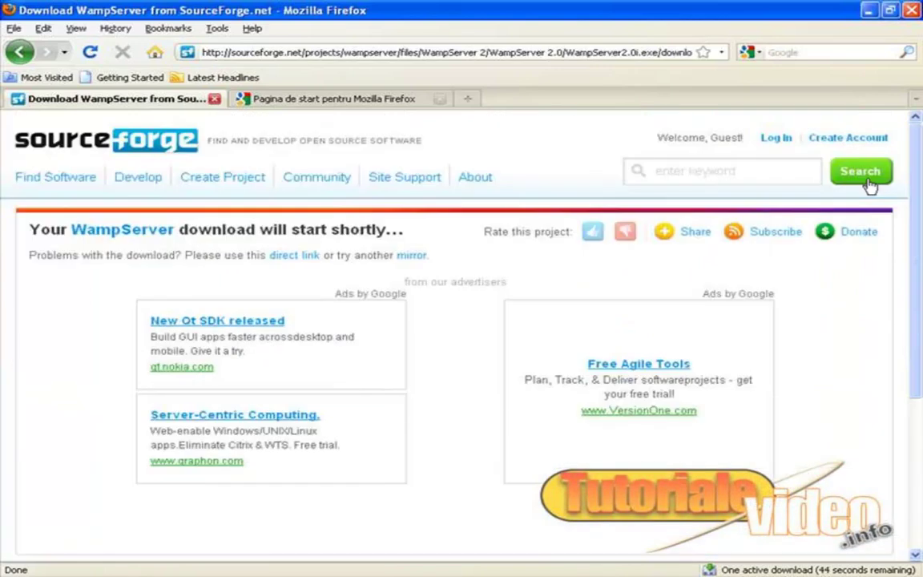
# Finish the Flash Player plugin installation and cancel the repeated prompt to save WampServer2.0i.exe.
pyautogui.hotkey('ctrl', 'shift', 'y')
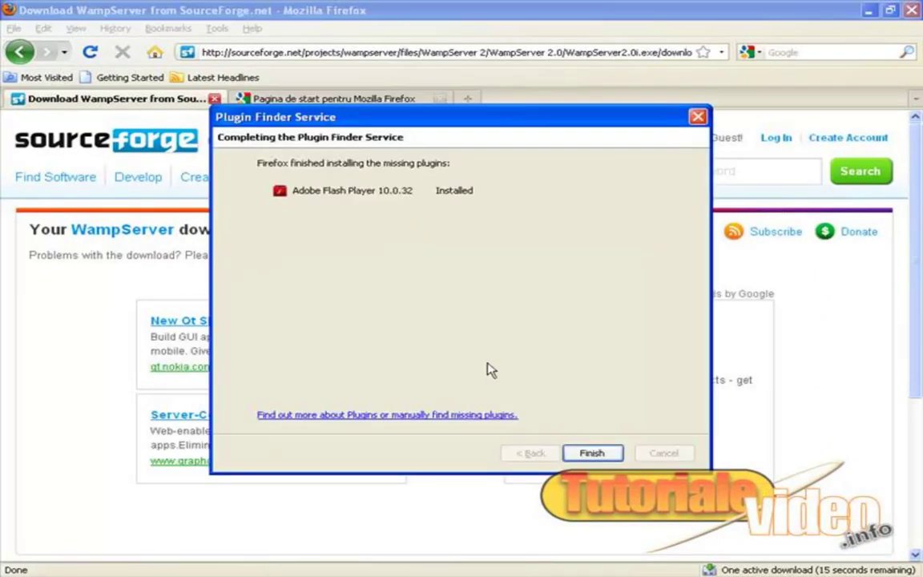
pyautogui.click(591, 454)
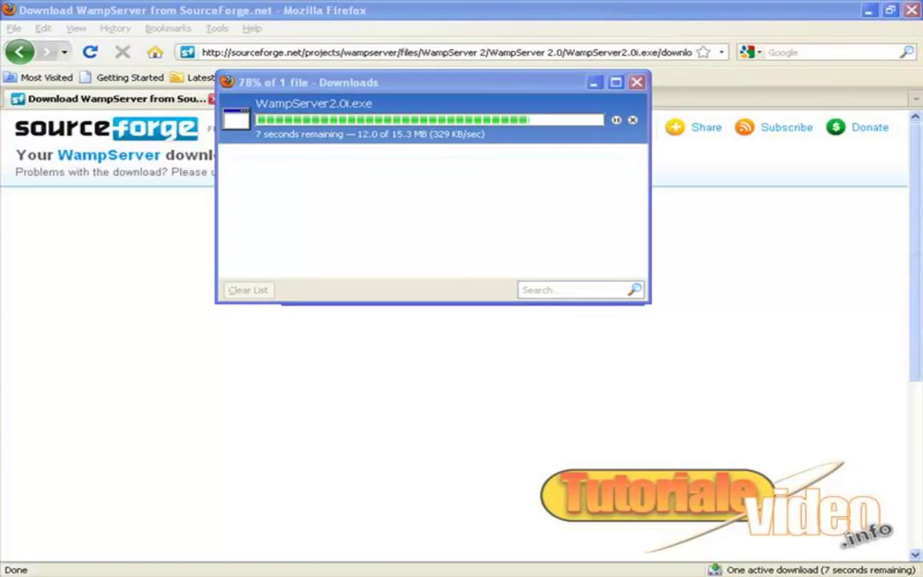
pyautogui.click(595, 284)
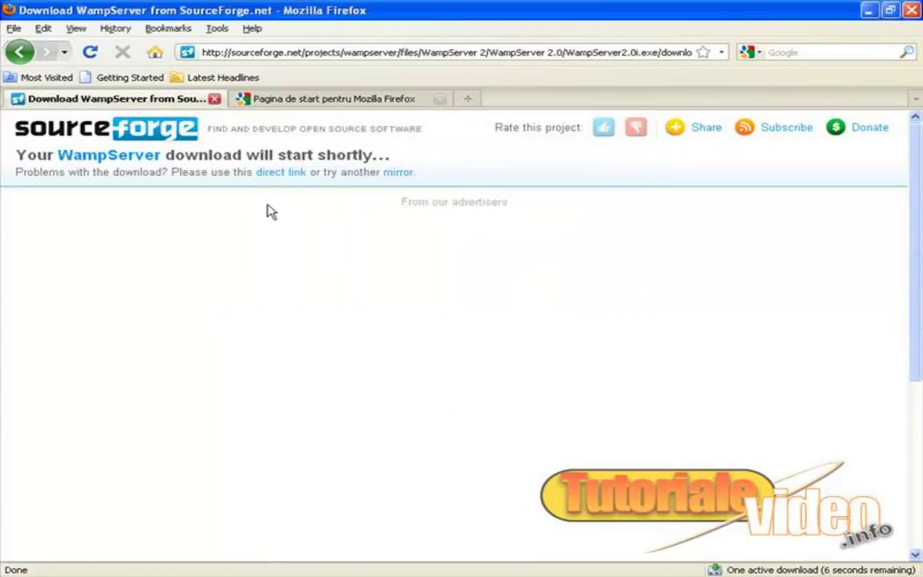
# Close the main browser window and reposition the Downloads window on the desktop while WampServer2.0i.exe downloads.
pyautogui.click(911, 10)
pyautogui.click(422, 323)
pyautogui.moveTo(356, 81); pyautogui.dragTo(425, 88)
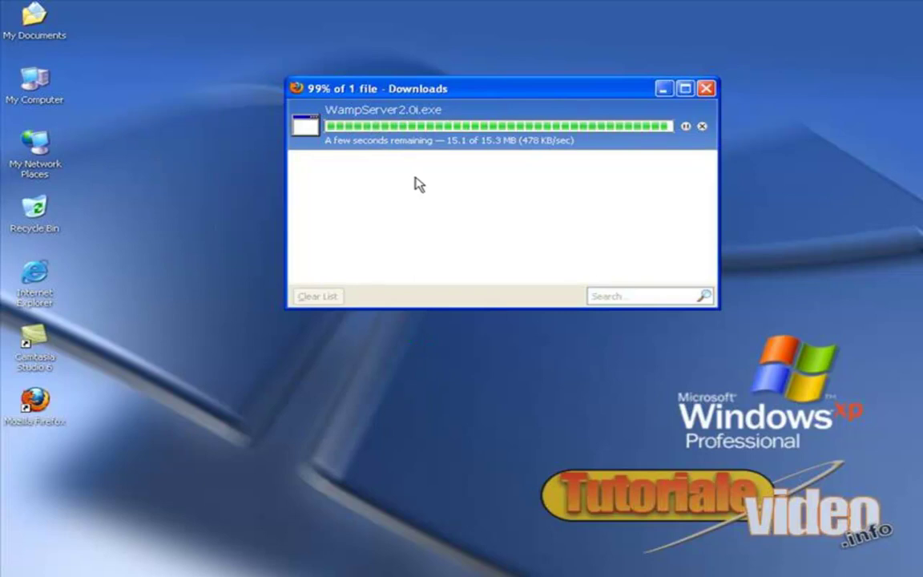
pyautogui.moveTo(389, 85); pyautogui.dragTo(296, 125)
pyautogui.moveTo(404, 132)
pyautogui.mouseDown()
pyautogui.moveTo(504, 84)
pyautogui.moveTo(339, 193)
pyautogui.moveTo(415, 147)
pyautogui.mouseUp()
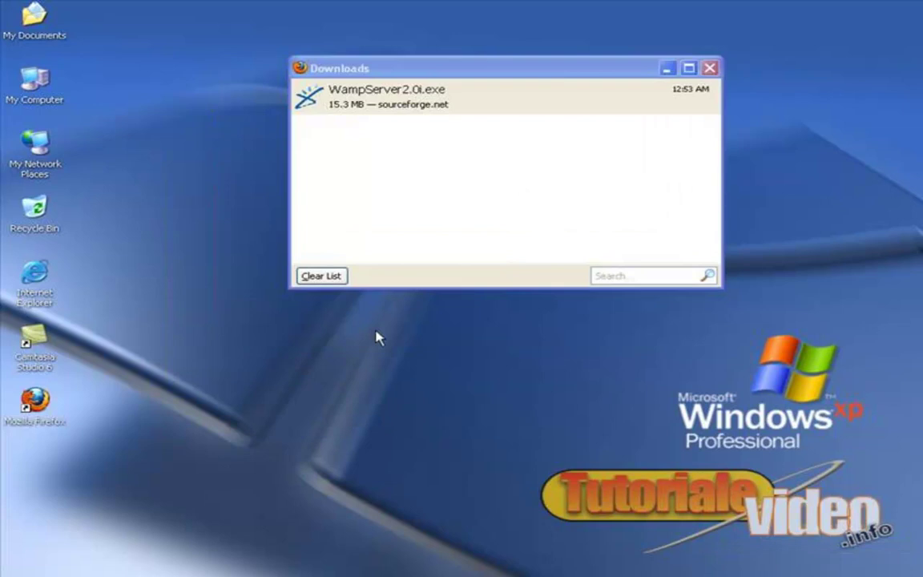
# Run the downloaded WampServer2.0i.exe despite the security warning and accept the licence agreement in its setup wizard.
pyautogui.doubleClick(440, 110)
pyautogui.click(470, 208)
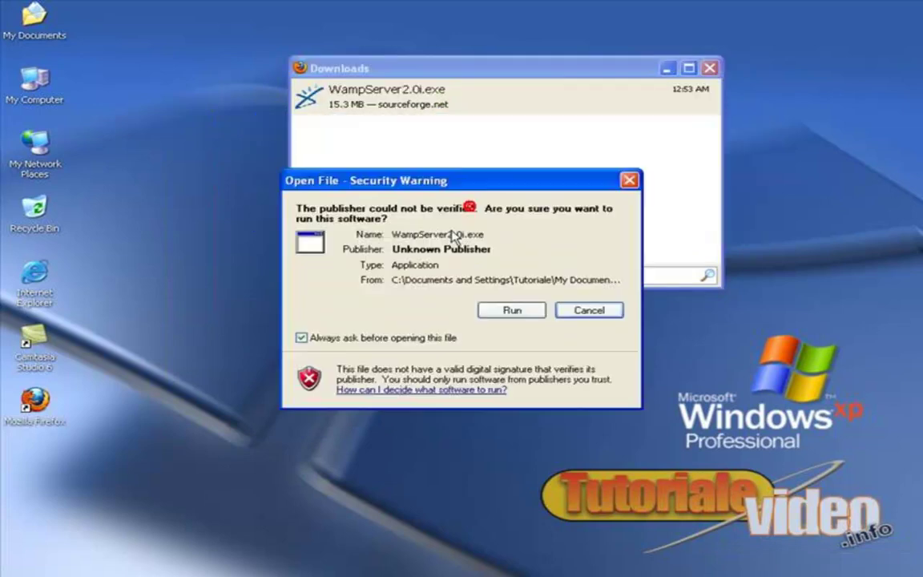
pyautogui.click(509, 309)
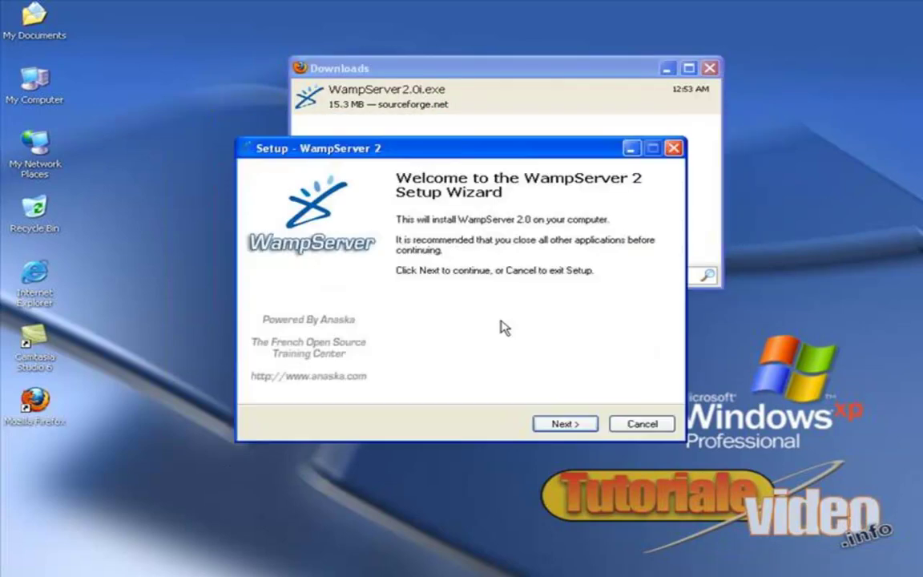
pyautogui.click(571, 424)
pyautogui.click(292, 375)
pyautogui.click(565, 424)
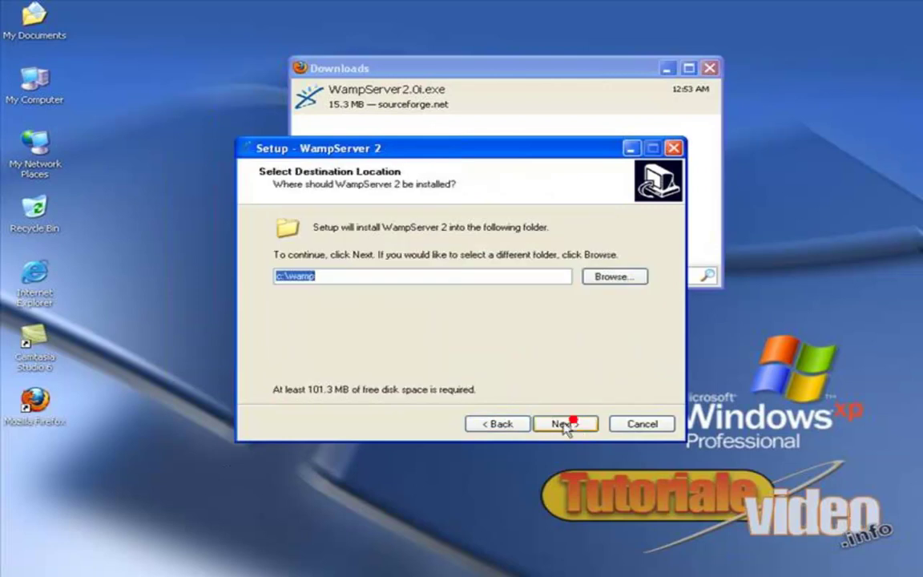
# Keep c:\wamp as the WampServer 2 installation folder and continue the setup.
pyautogui.click(275, 276)
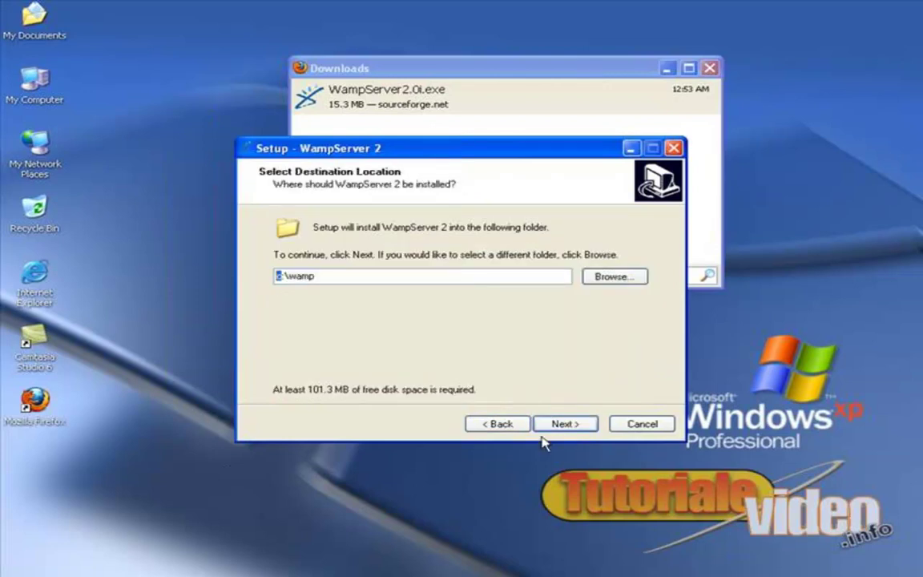
pyautogui.doubleClick(346, 274)
pyautogui.click(357, 276)
pyautogui.click(278, 275)
pyautogui.moveTo(278, 275); pyautogui.dragTo(319, 275)
pyautogui.click(366, 281)
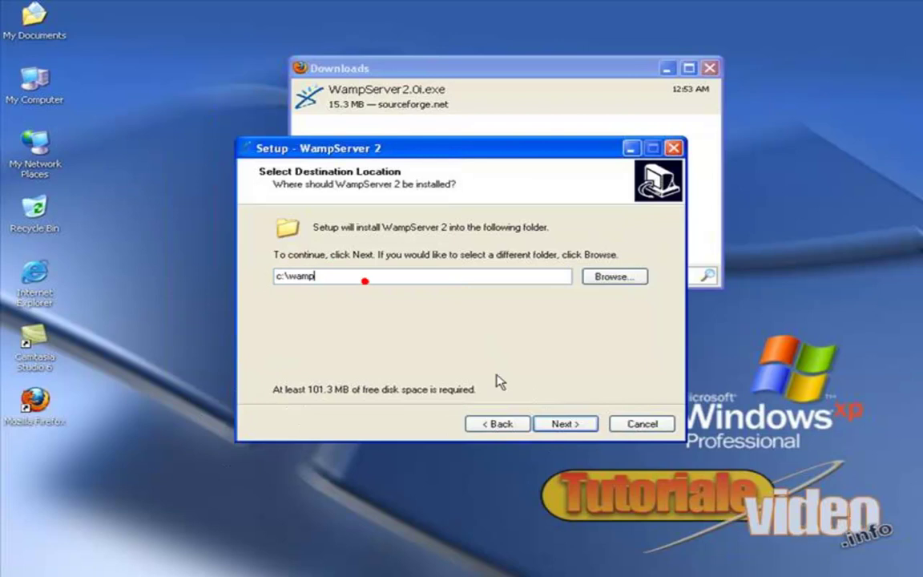
pyautogui.click(565, 424)
# Go through the additional icon options and start installing WampServer 2.
pyautogui.click(281, 269)
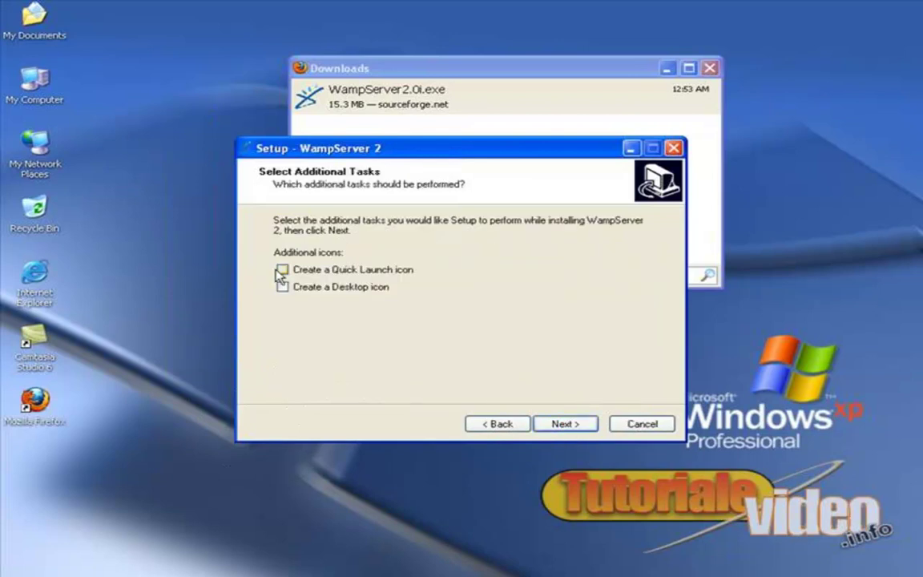
pyautogui.click(564, 423)
pyautogui.click(567, 423)
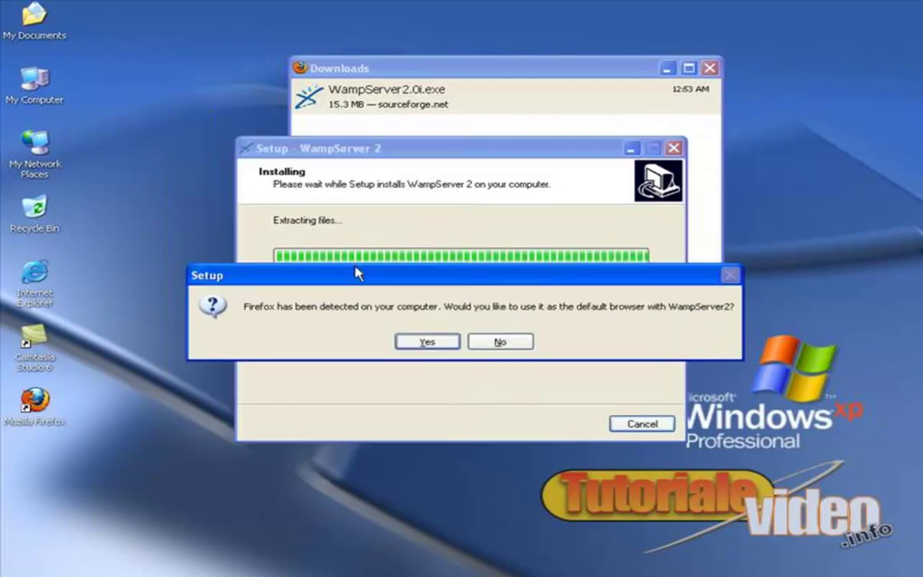
# Set Firefox as the default browser for WampServer2 and unblock Apache HTTP Server in the Windows Firewall.
pyautogui.moveTo(358, 274); pyautogui.dragTo(358, 304)
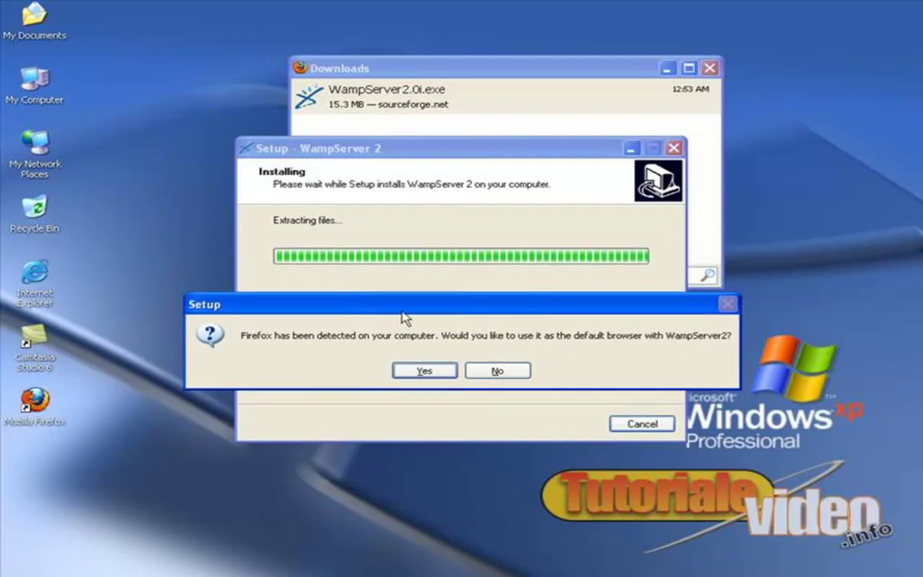
pyautogui.moveTo(402, 308); pyautogui.dragTo(399, 291)
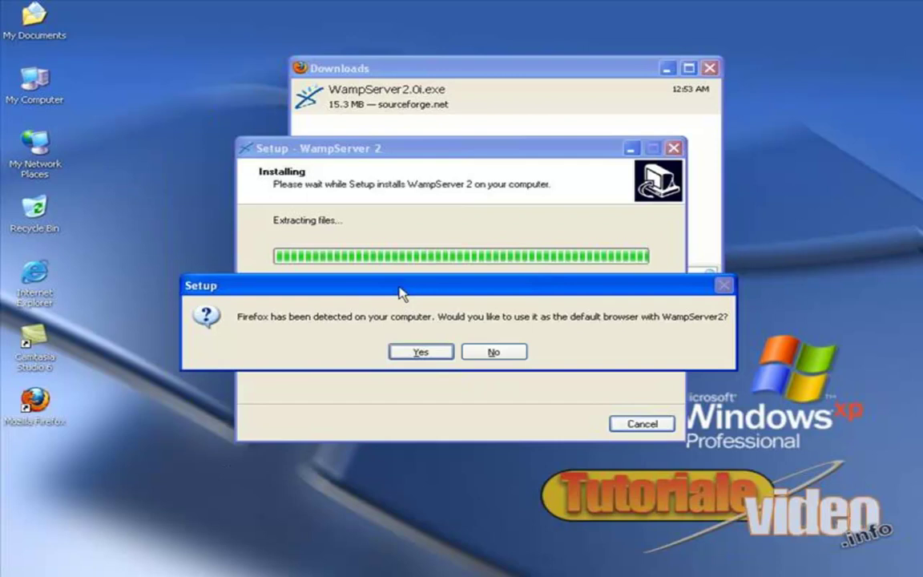
pyautogui.click(421, 351)
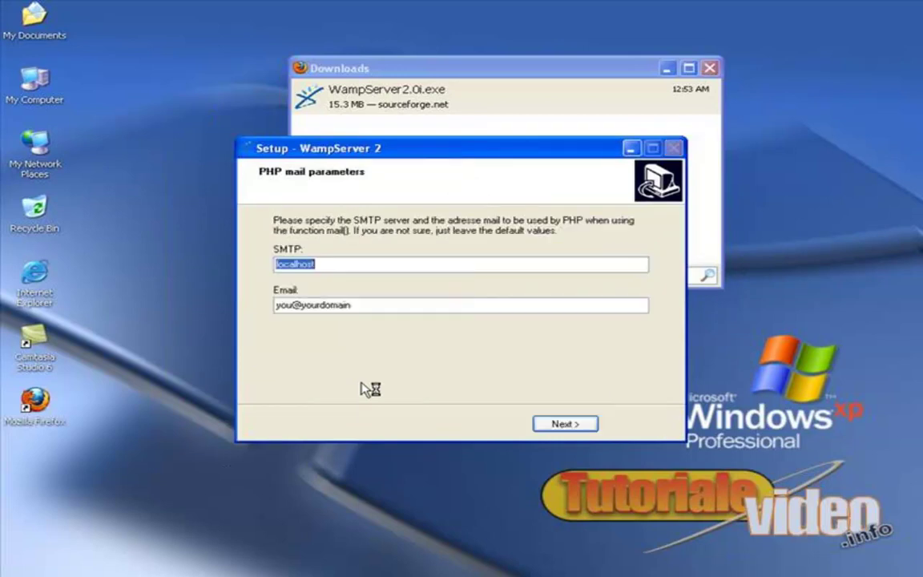
pyautogui.moveTo(439, 198); pyautogui.dragTo(418, 229)
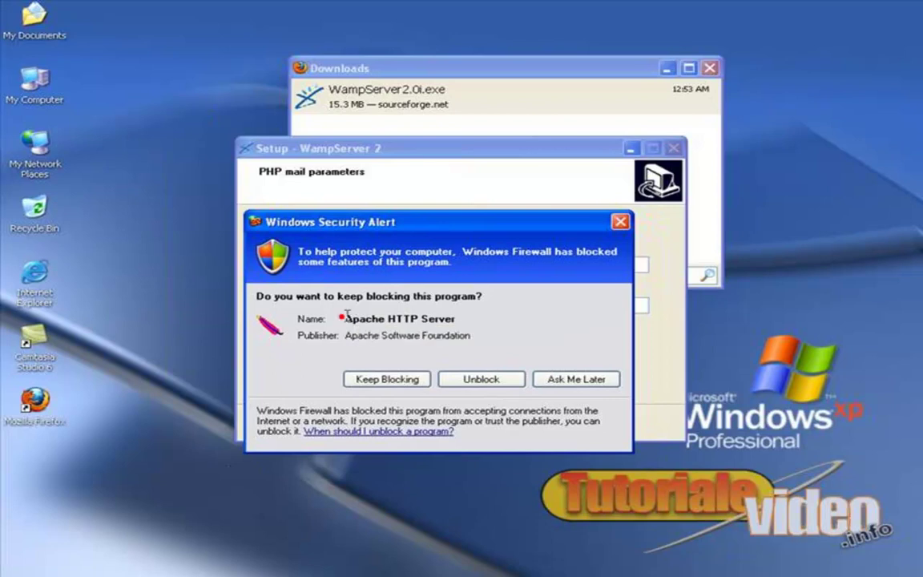
pyautogui.click(479, 379)
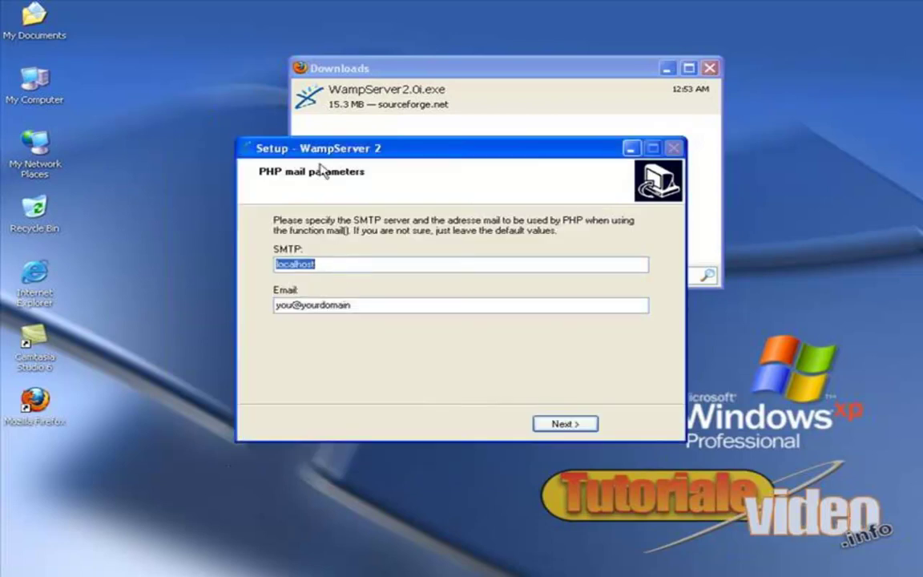
# Keep localhost as the SMTP server in the PHP mail parameters.
pyautogui.moveTo(319, 153)
pyautogui.mouseDown()
pyautogui.moveTo(340, 163)
pyautogui.moveTo(331, 140)
pyautogui.mouseUp()
pyautogui.moveTo(353, 249); pyautogui.dragTo(282, 249)
pyautogui.moveTo(344, 251); pyautogui.dragTo(276, 249)
pyautogui.click(354, 250)
pyautogui.doubleClick(354, 250)
pyautogui.click(354, 249)
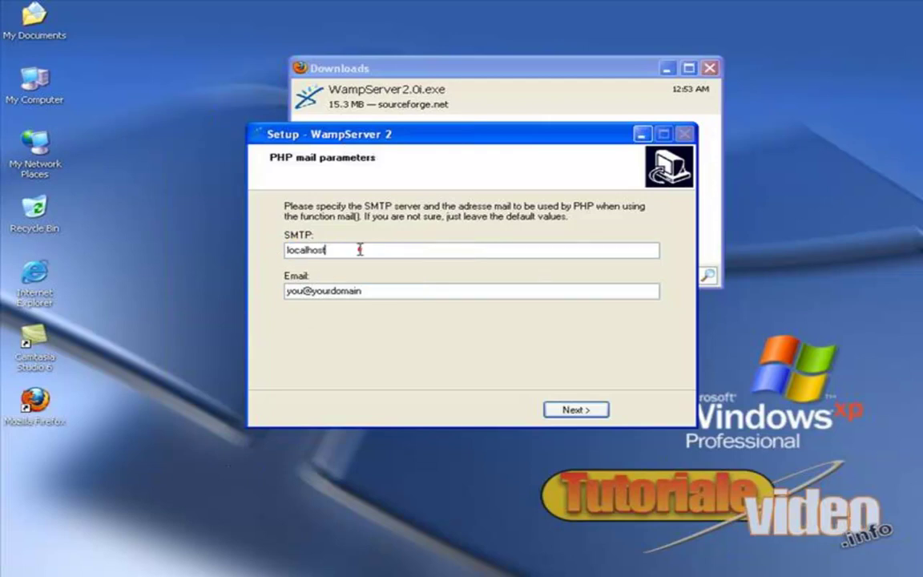
pyautogui.click(337, 245)
# Keep the default e-mail address in the PHP mail parameters and continue the setup.
pyautogui.press('Tab')
pyautogui.click(387, 290)
pyautogui.doubleClick(344, 293)
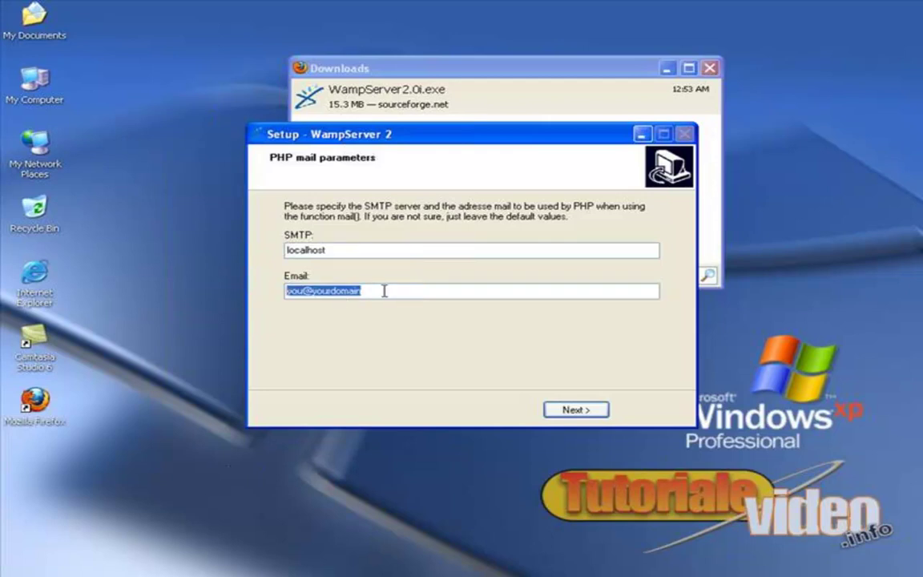
pyautogui.click(377, 290)
pyautogui.doubleClick(376, 289)
pyautogui.click(379, 292)
pyautogui.doubleClick(379, 291)
pyautogui.click(377, 290)
pyautogui.doubleClick(383, 290)
pyautogui.click(365, 291)
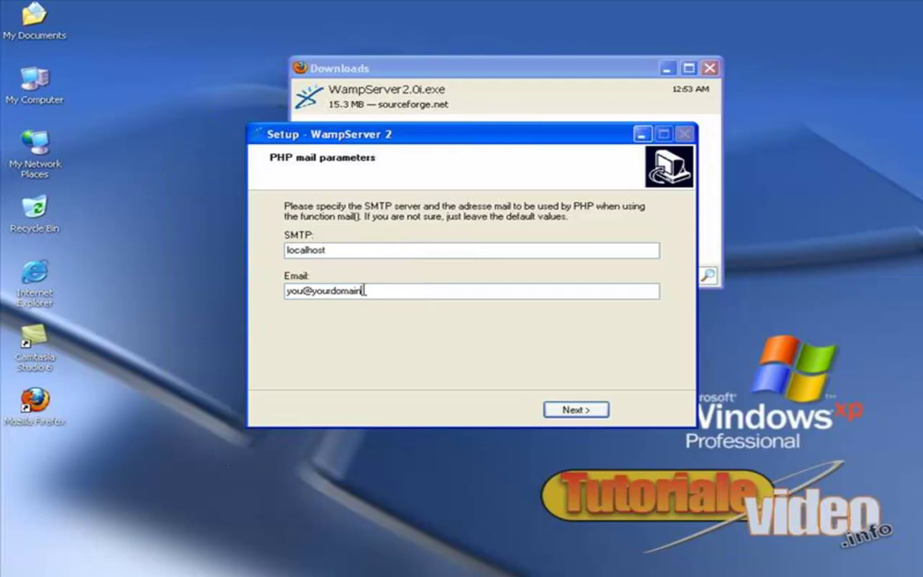
pyautogui.moveTo(396, 294); pyautogui.dragTo(286, 293)
pyautogui.click(386, 291)
pyautogui.moveTo(411, 290); pyautogui.dragTo(284, 301)
pyautogui.click(287, 295)
pyautogui.click(571, 412)
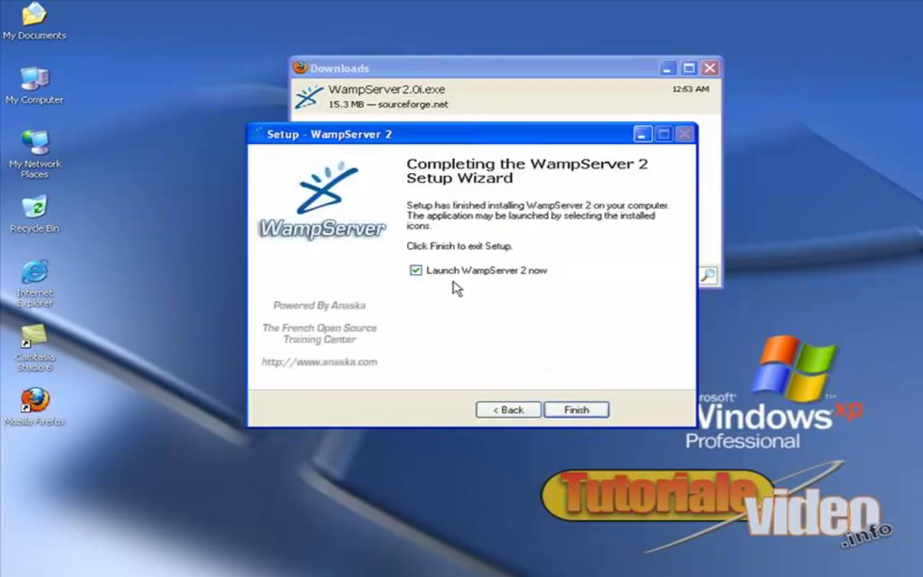
# Finish the setup with WampServer 2 set to launch now and close the Downloads window.
pyautogui.click(573, 409)
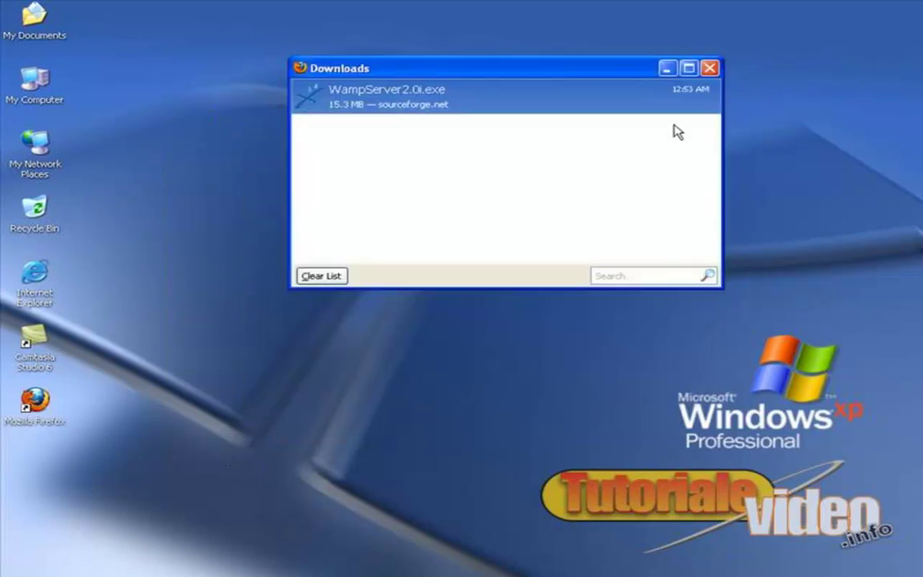
pyautogui.click(709, 71)
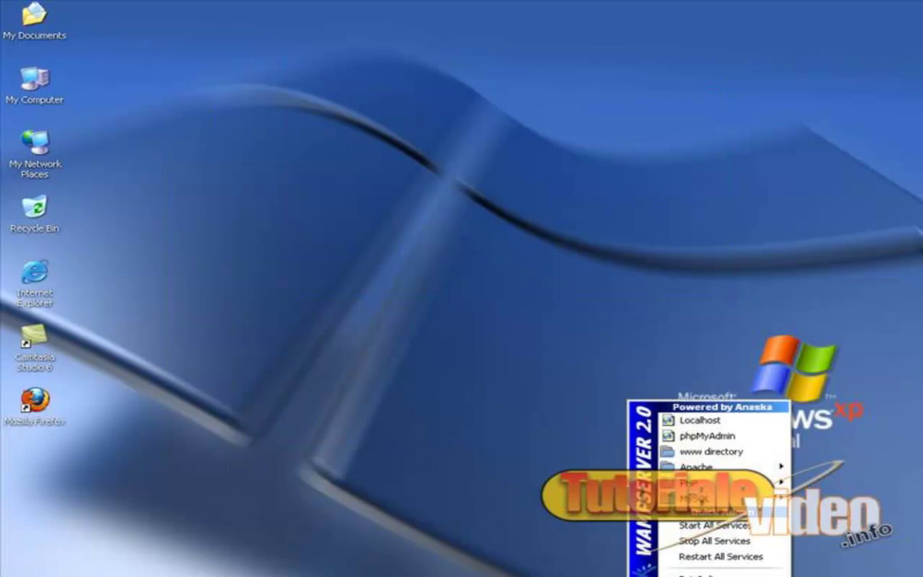
# Examine the WampServer menu, including the options offered for Apache and MySQL.
pyautogui.press('Escape')
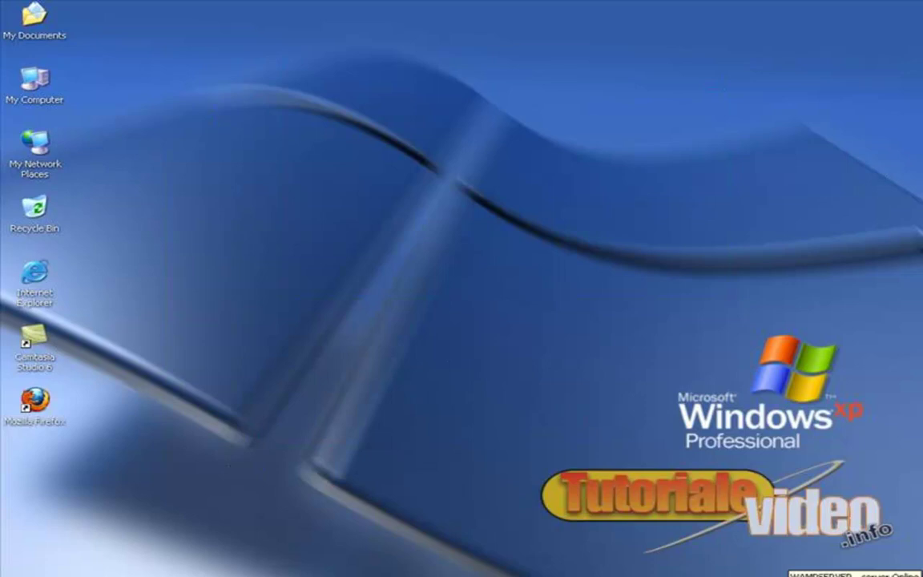
pyautogui.click(793, 576)
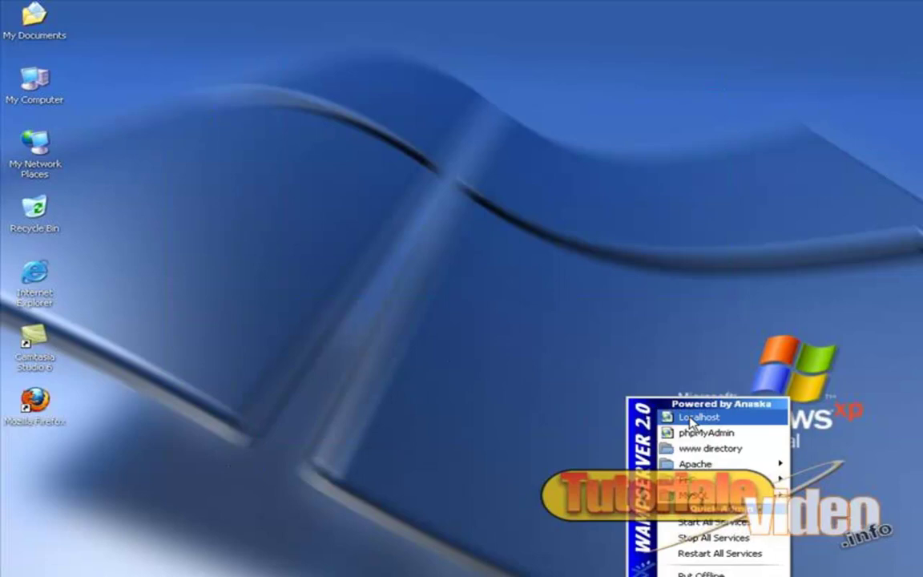
pyautogui.moveTo(693, 466)
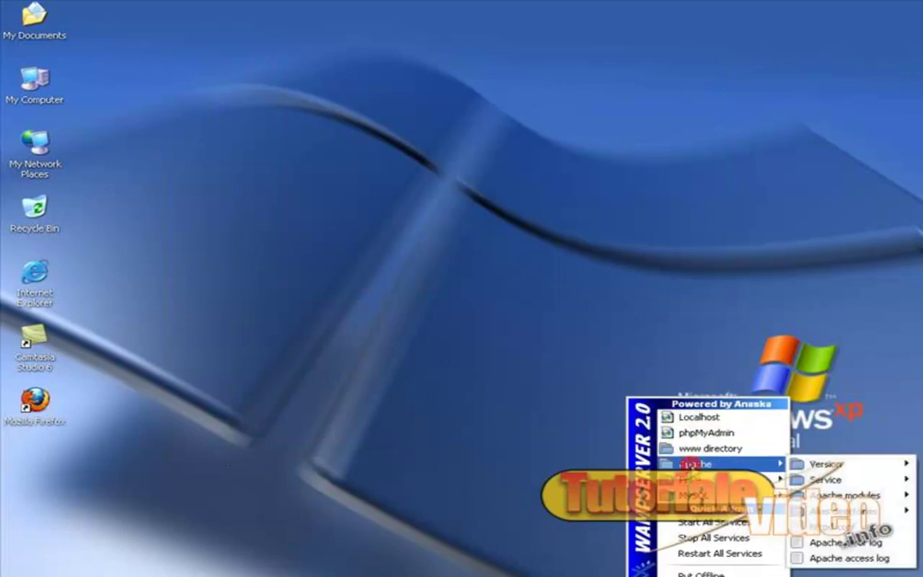
pyautogui.moveTo(824, 464)
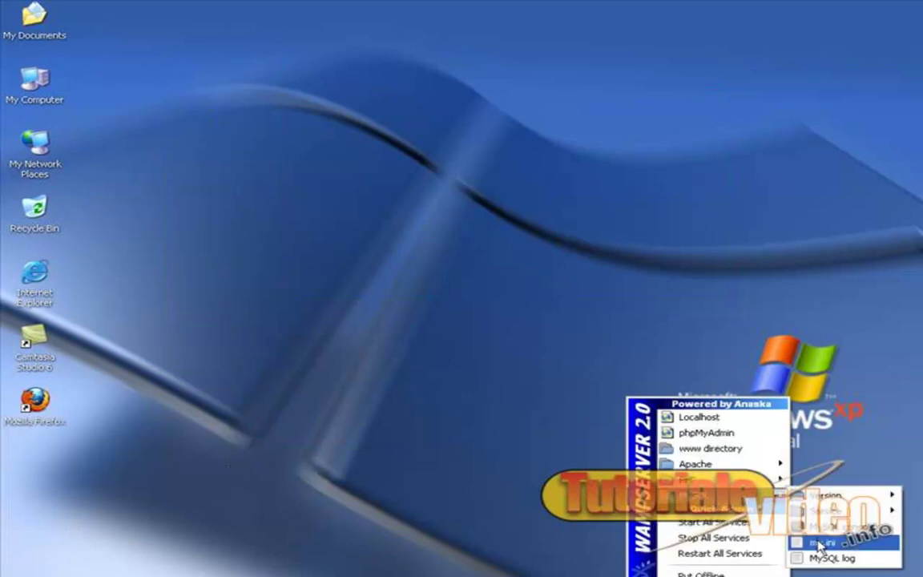
pyautogui.moveTo(833, 510)
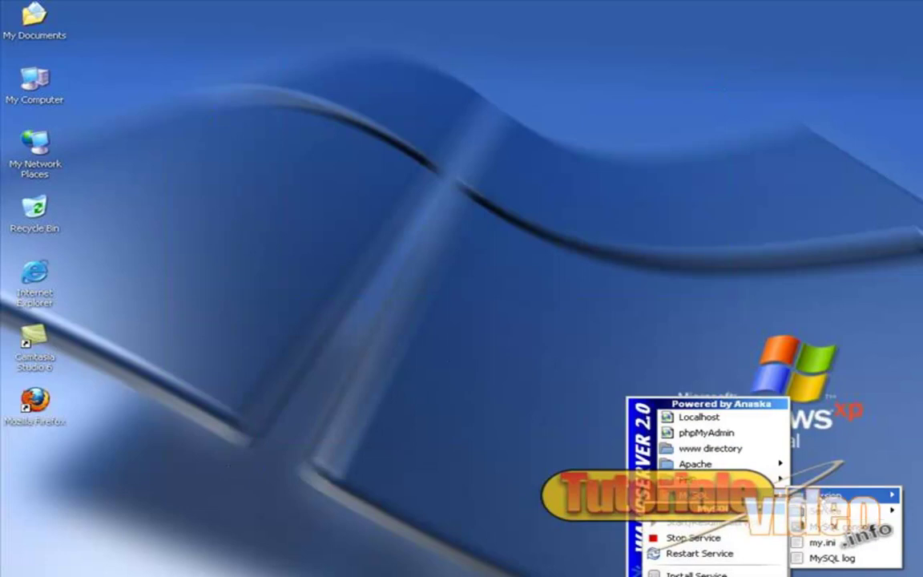
pyautogui.moveTo(721, 479)
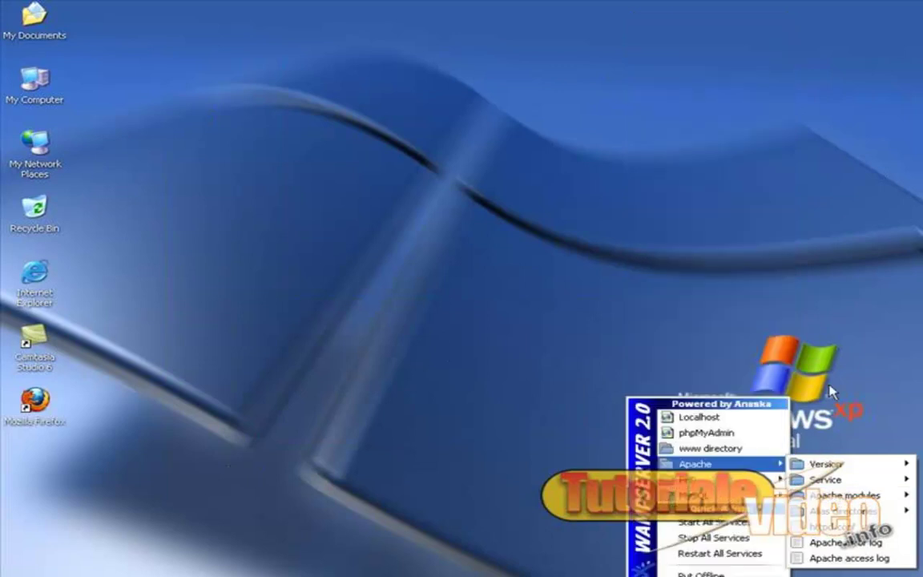
pyautogui.click(687, 417)
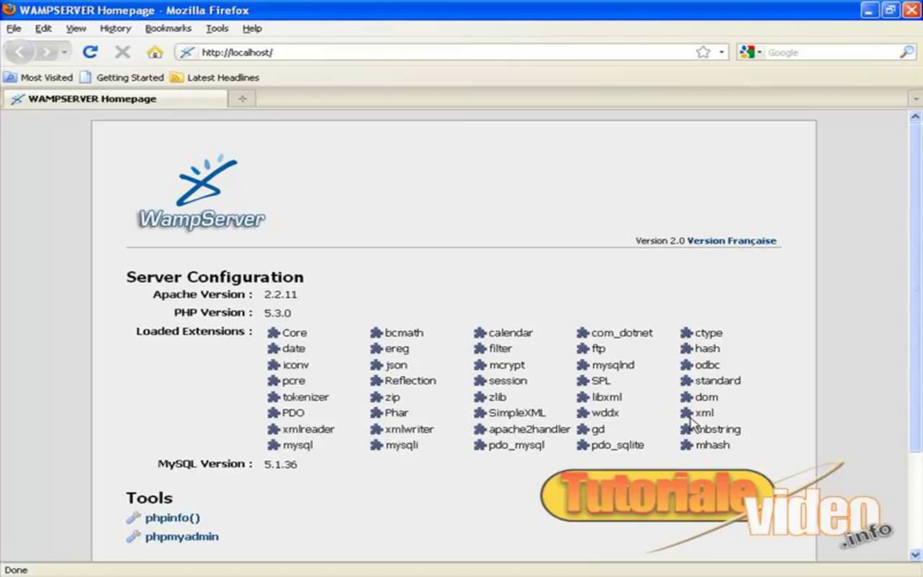
pyautogui.click(320, 49)
pyautogui.click(320, 50)
pyautogui.write('index.php')
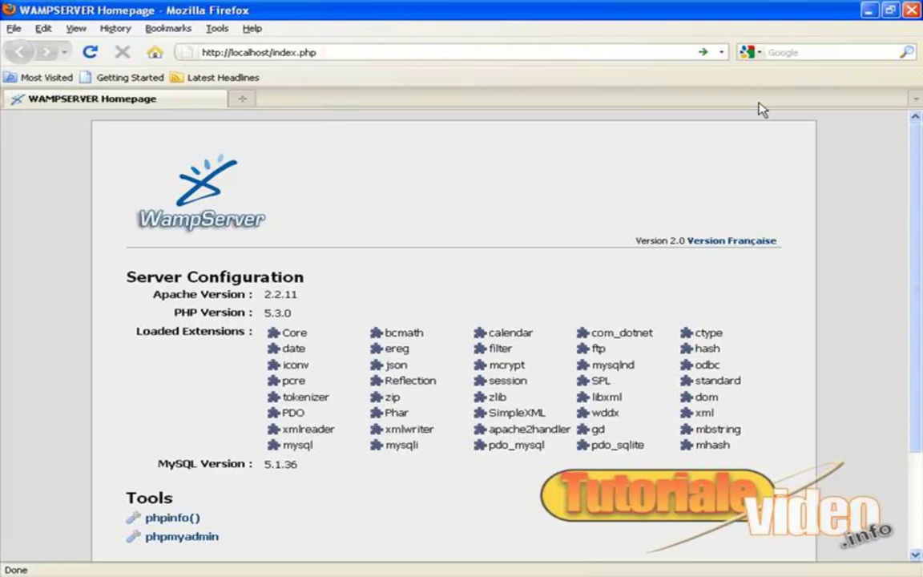
pyautogui.press('Return')
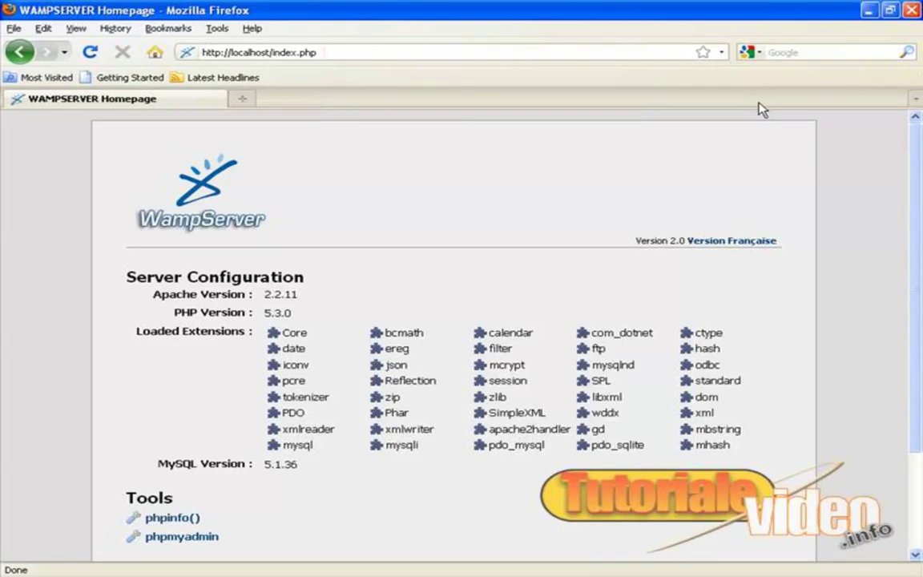
pyautogui.click(304, 52)
pyautogui.doubleClick(304, 52)
pyautogui.write('html')
pyautogui.press('Return')
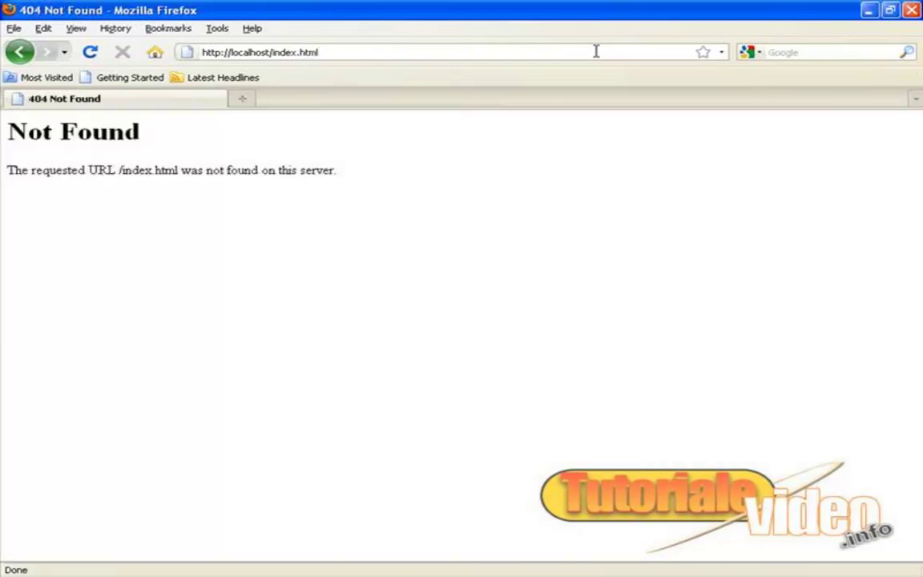
pyautogui.doubleClick(304, 52)
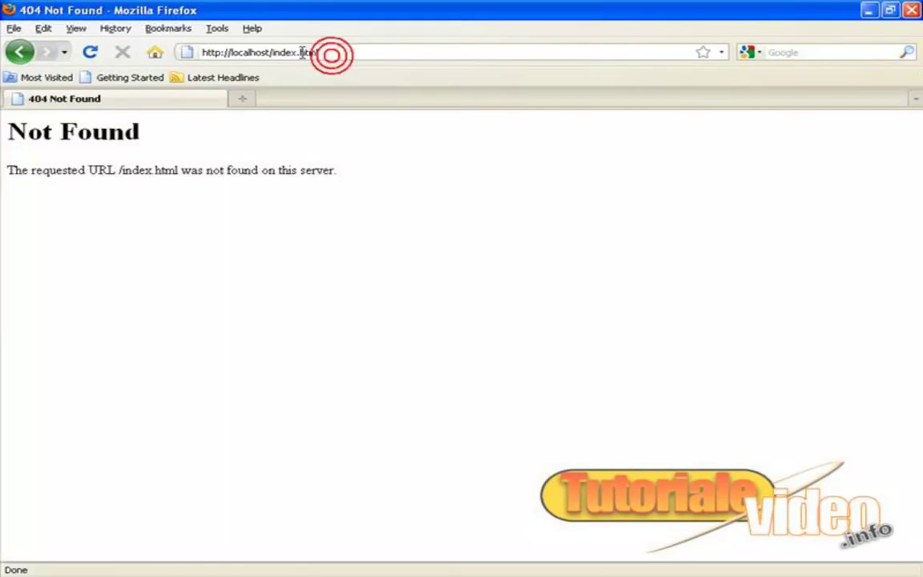
pyautogui.write('php')
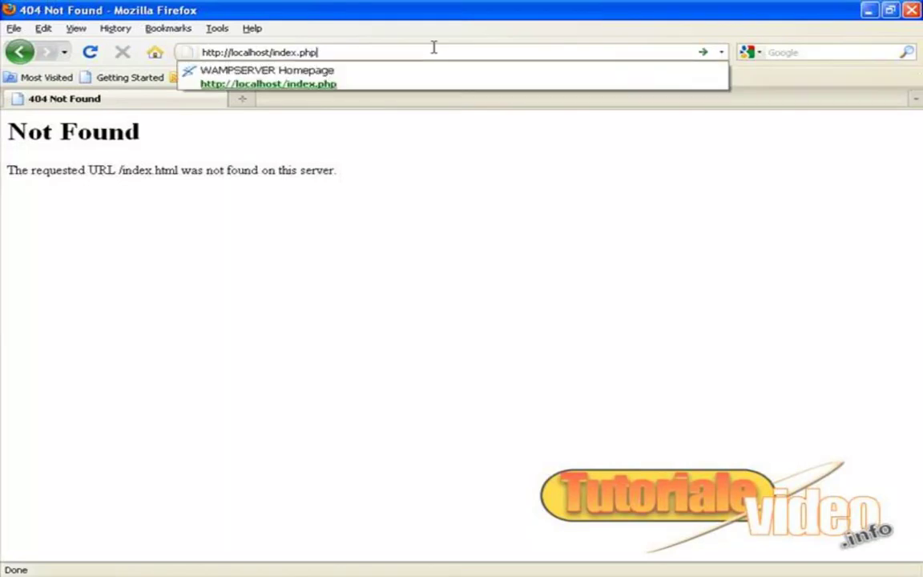
pyautogui.press('Return')
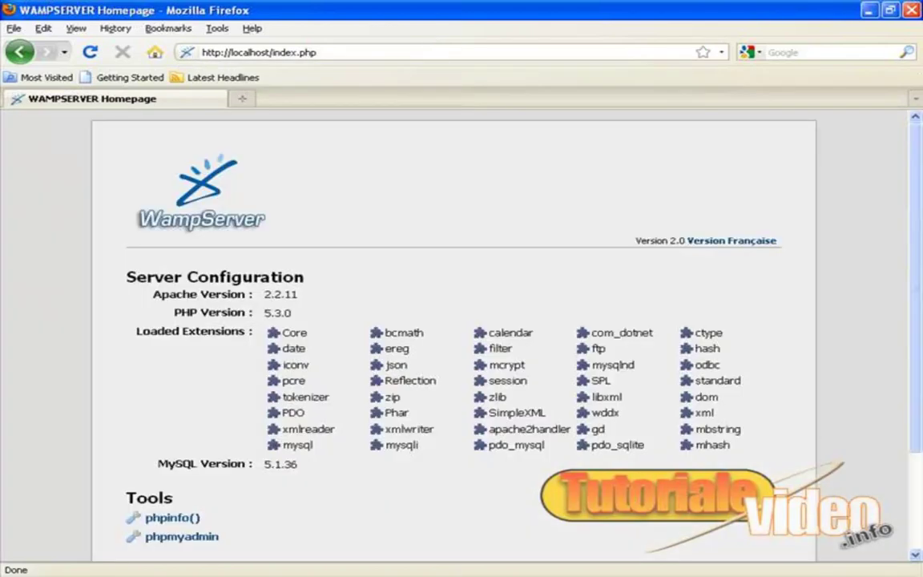
# Open the www directory of WampServer, where the localhost site's files are stored.
pyautogui.click(796, 573)
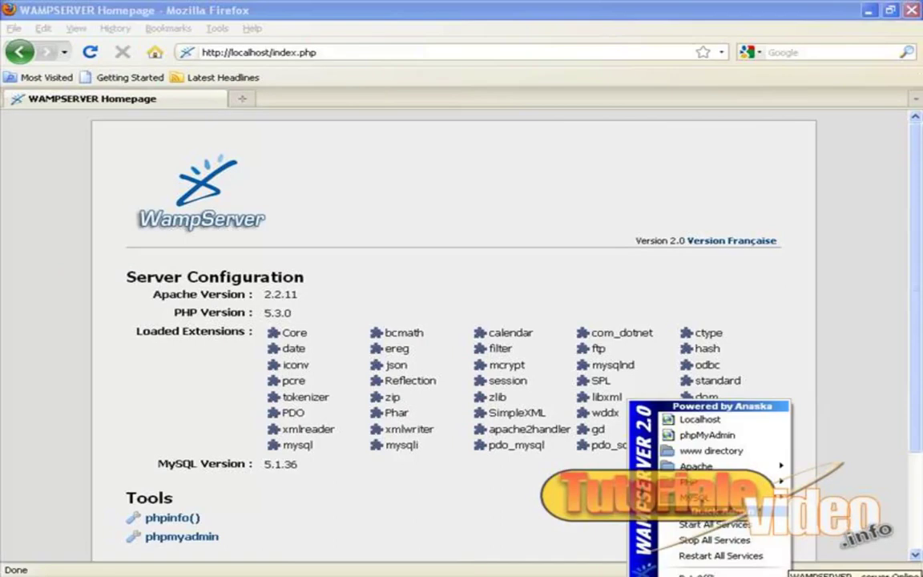
pyautogui.click(705, 450)
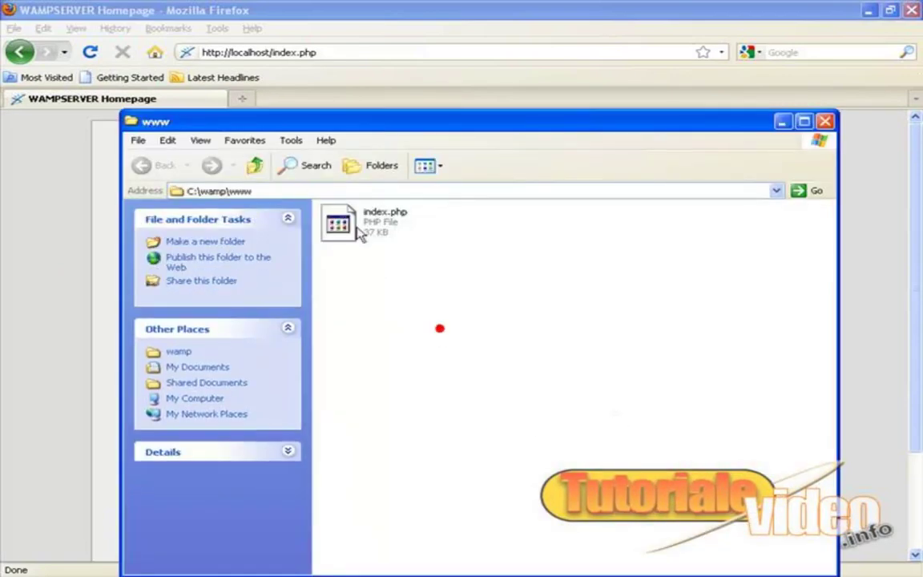
pyautogui.click(463, 330)
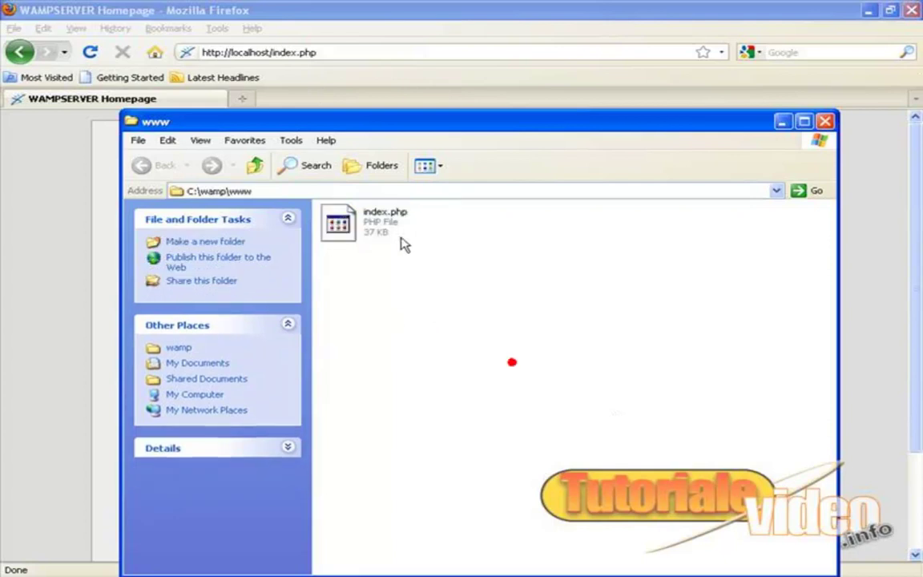